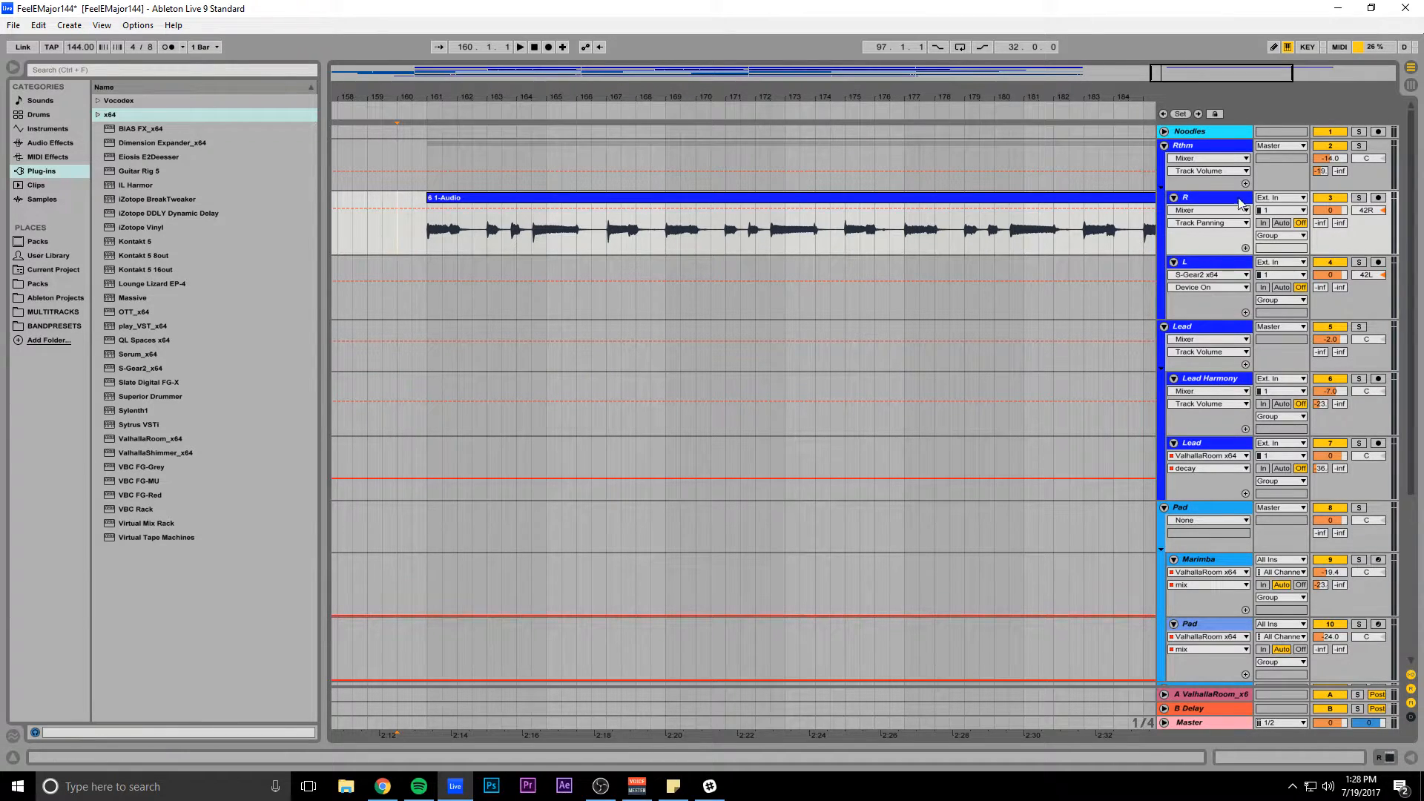
# Play the 6 1-Audio clip on track R from bar 161, stop playback, and reset the track's panning to center.
pyautogui.click(423, 242)
pyautogui.press('space')
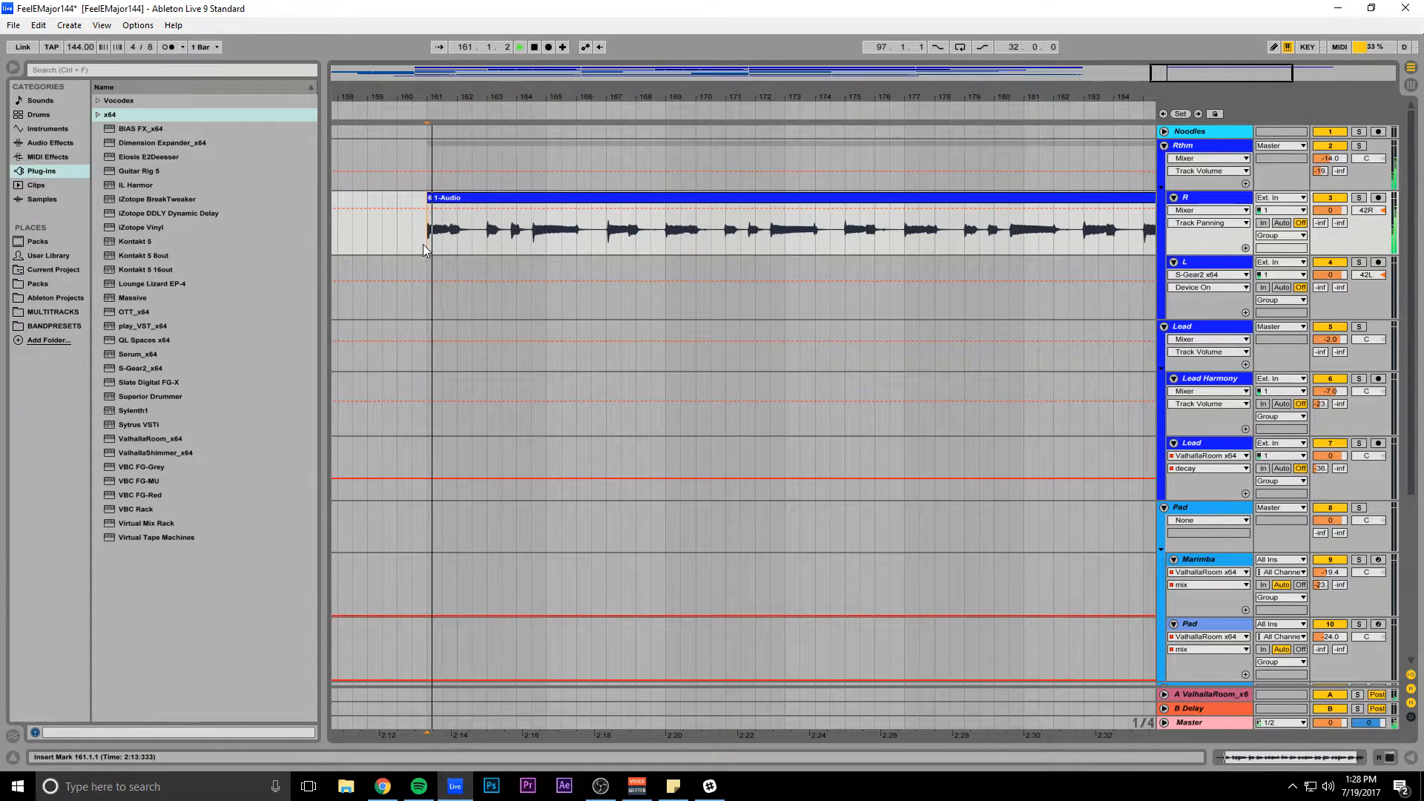
pyautogui.press('space')
pyautogui.click(1368, 211)
pyautogui.press('Delete')
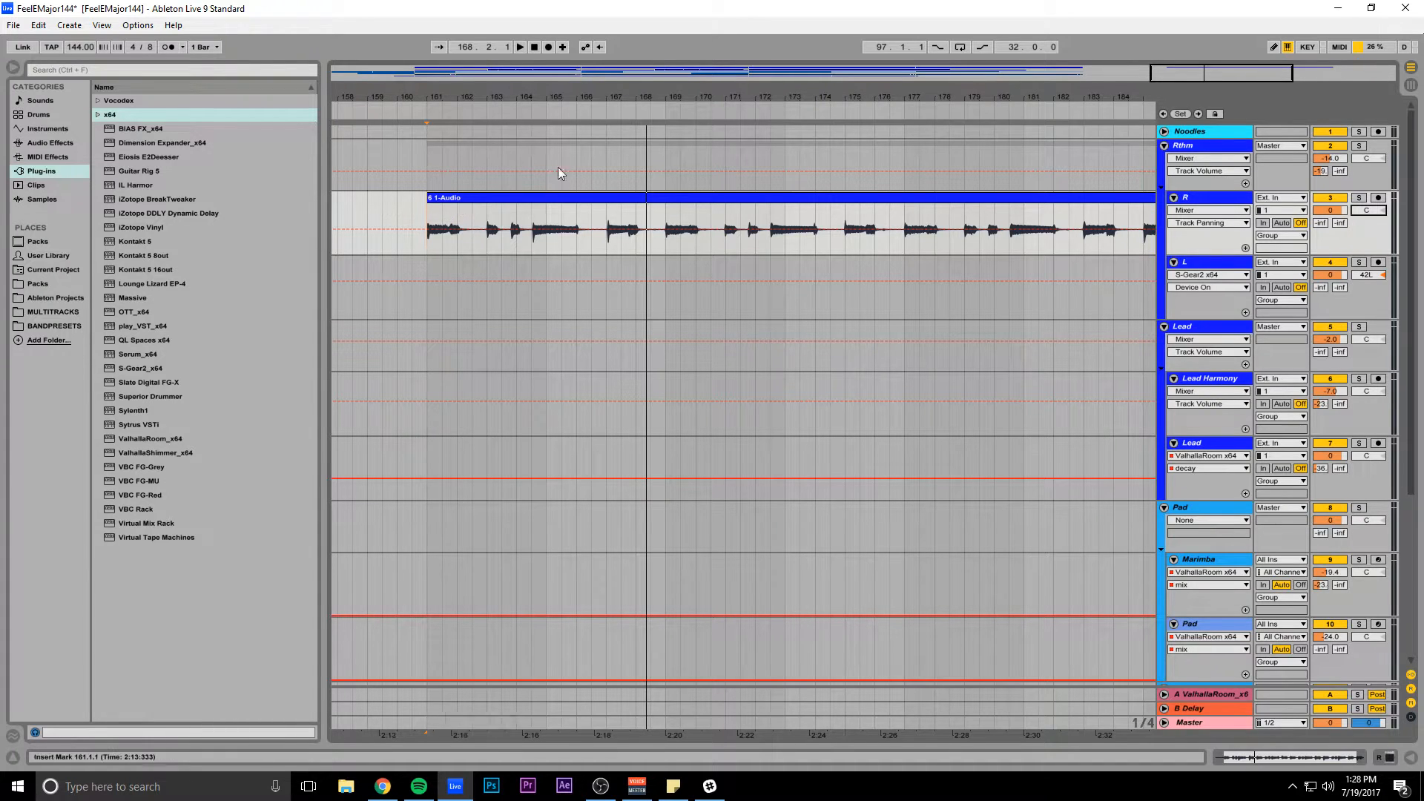
# Open the 6 1-Audio clip at bar 161 in an enlarged sample editor showing its full waveform.
pyautogui.moveTo(1199, 73); pyautogui.dragTo(1194, 77)
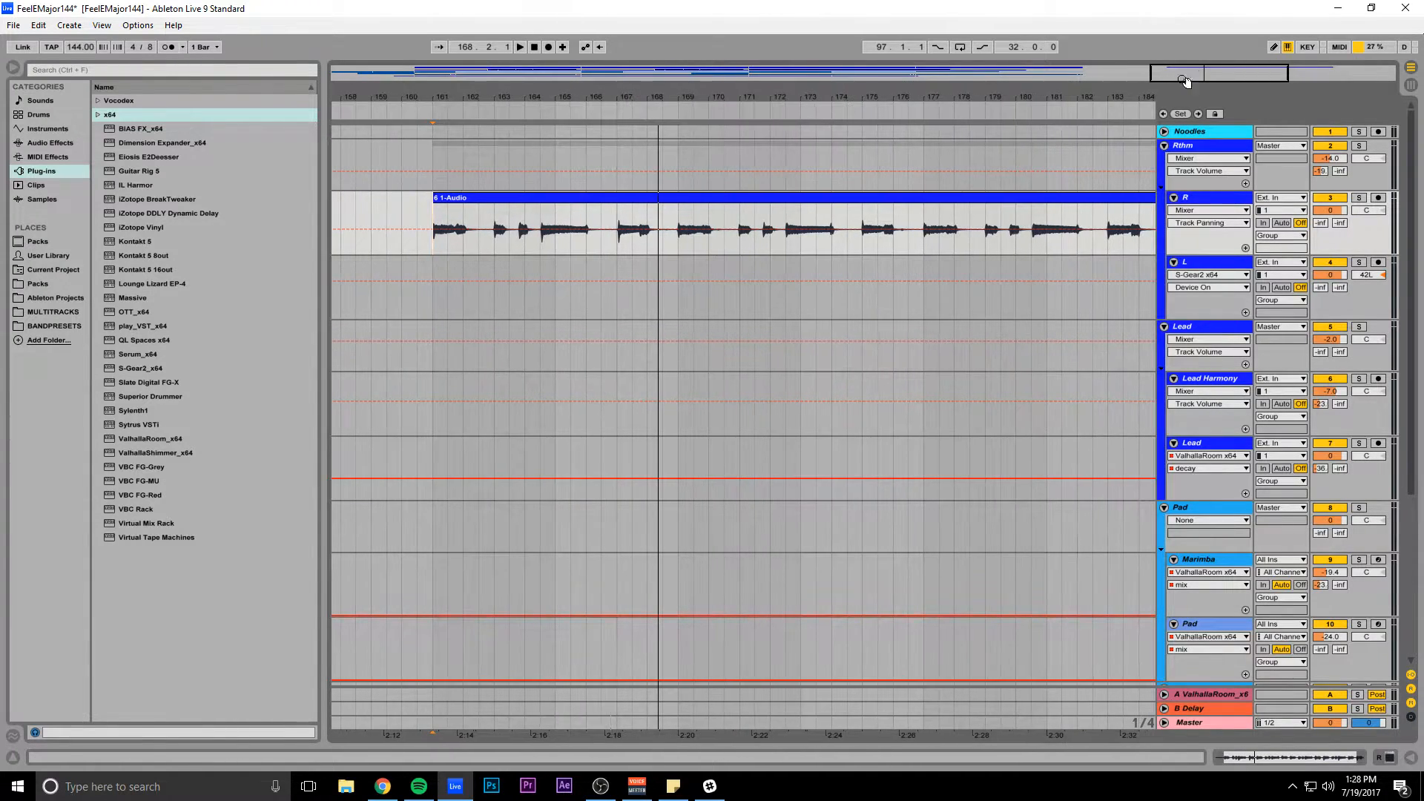
pyautogui.doubleClick(453, 200)
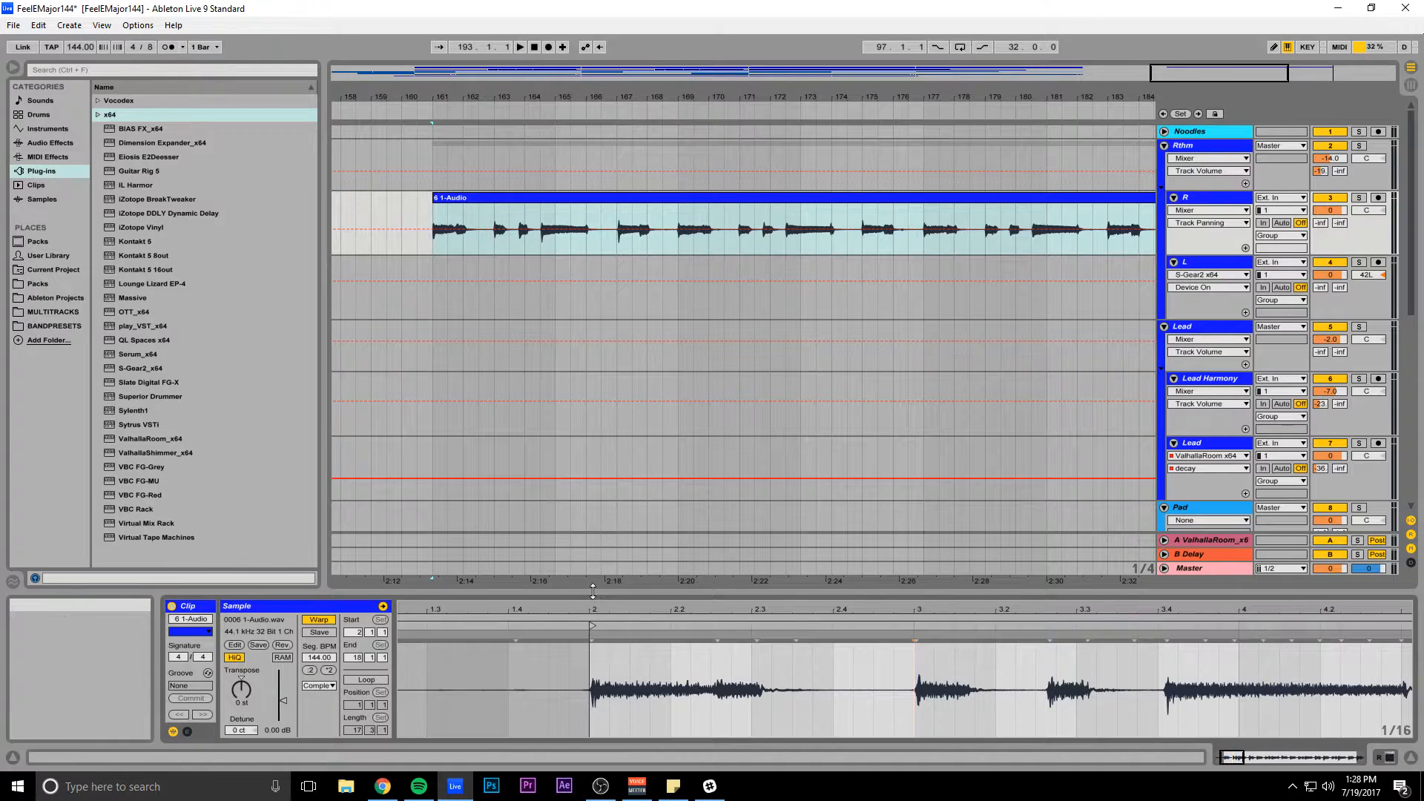
pyautogui.moveTo(582, 591); pyautogui.dragTo(586, 365)
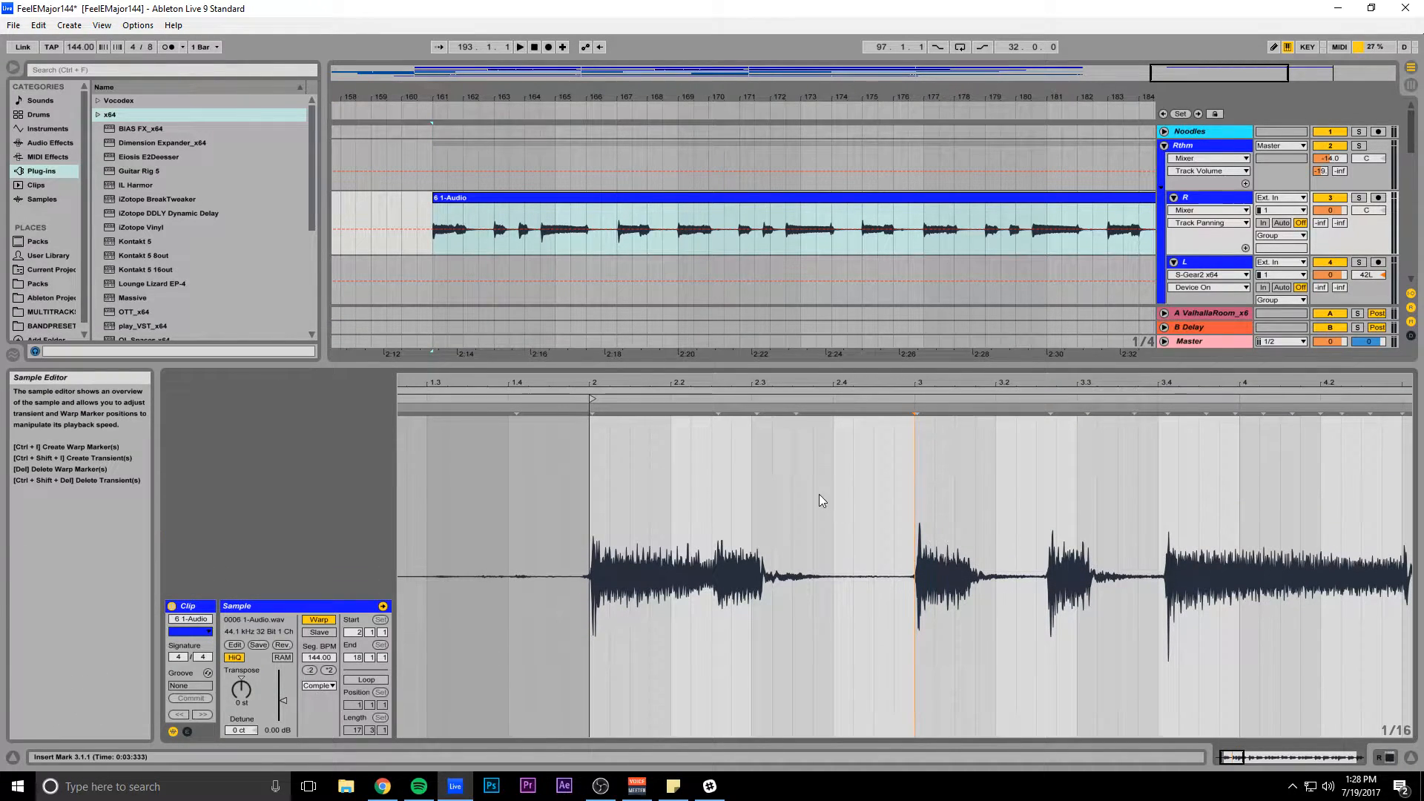
pyautogui.moveTo(1237, 757); pyautogui.dragTo(1236, 723)
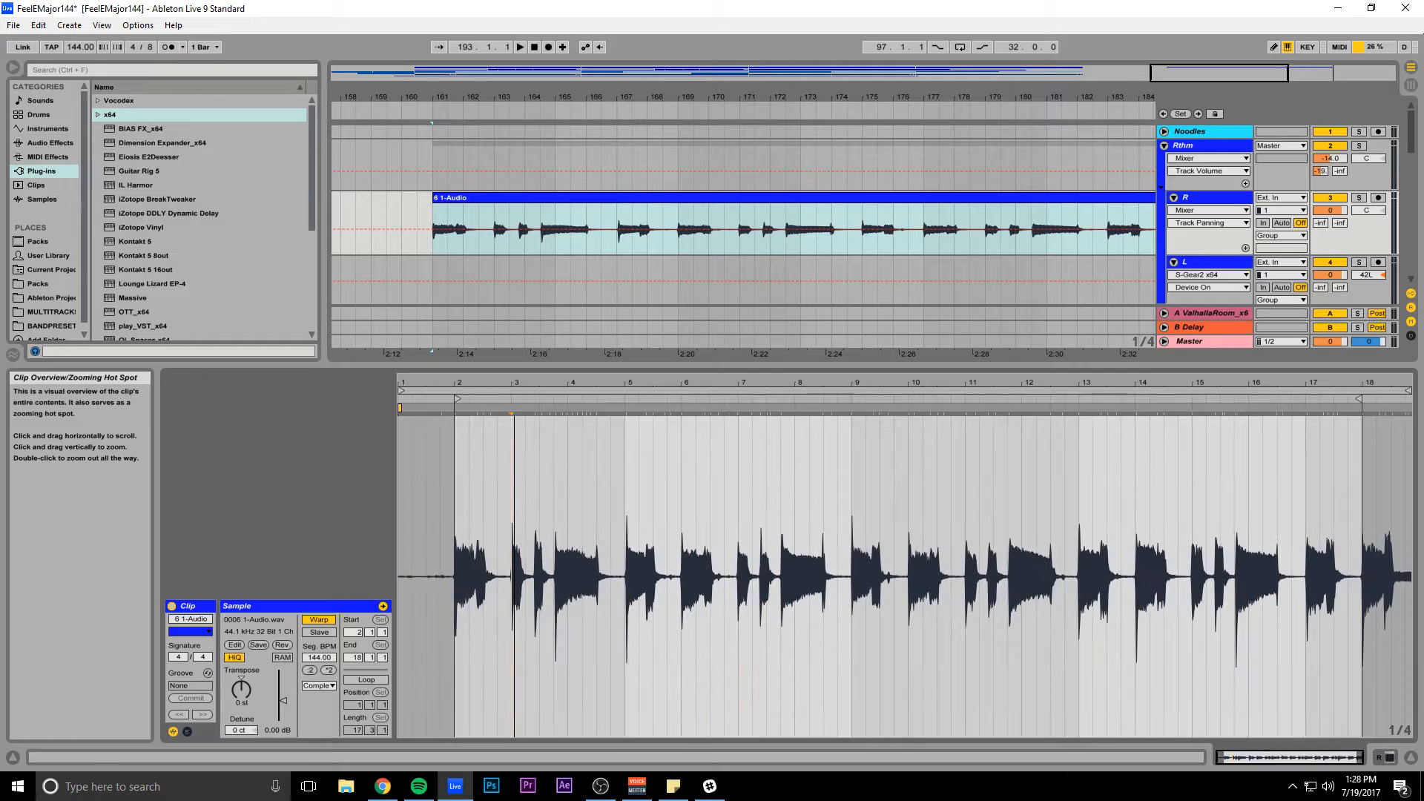
# Examine the clip's note timing against the grid, especially the gap between beat 3.4 and the following note's onset.
pyautogui.click(511, 430)
pyautogui.moveTo(1267, 760); pyautogui.dragTo(1250, 800)
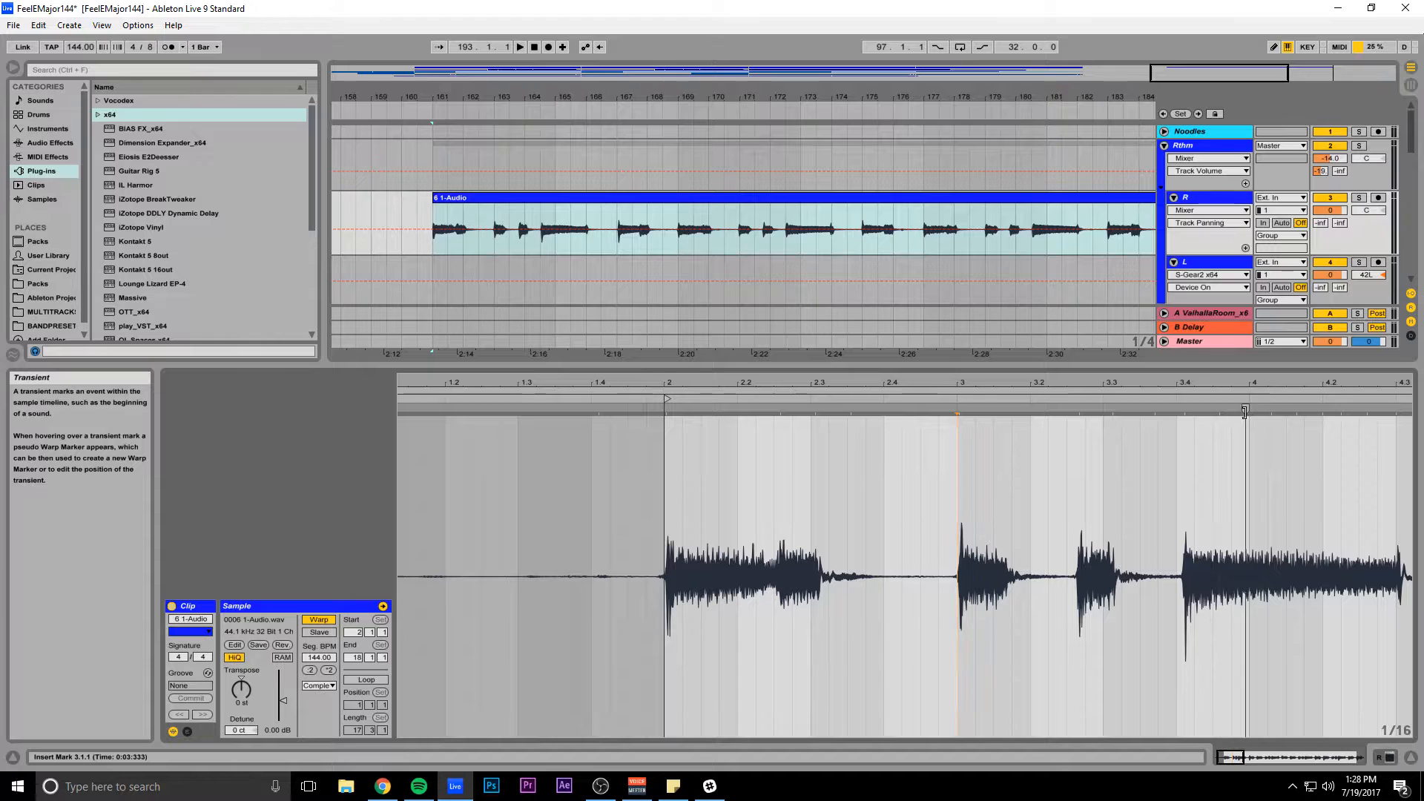
pyautogui.moveTo(1230, 758); pyautogui.dragTo(1231, 667)
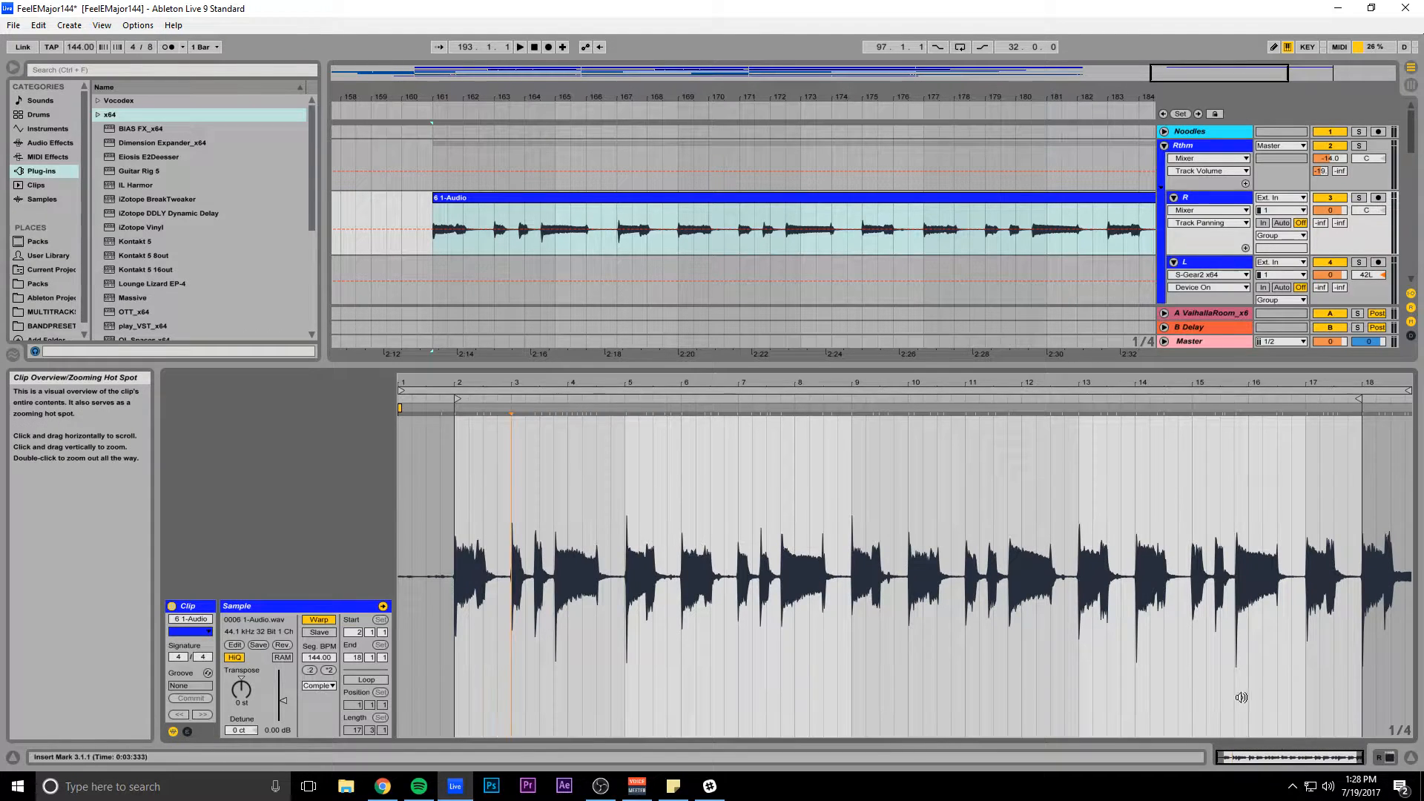
pyautogui.moveTo(1256, 758); pyautogui.dragTo(1242, 800)
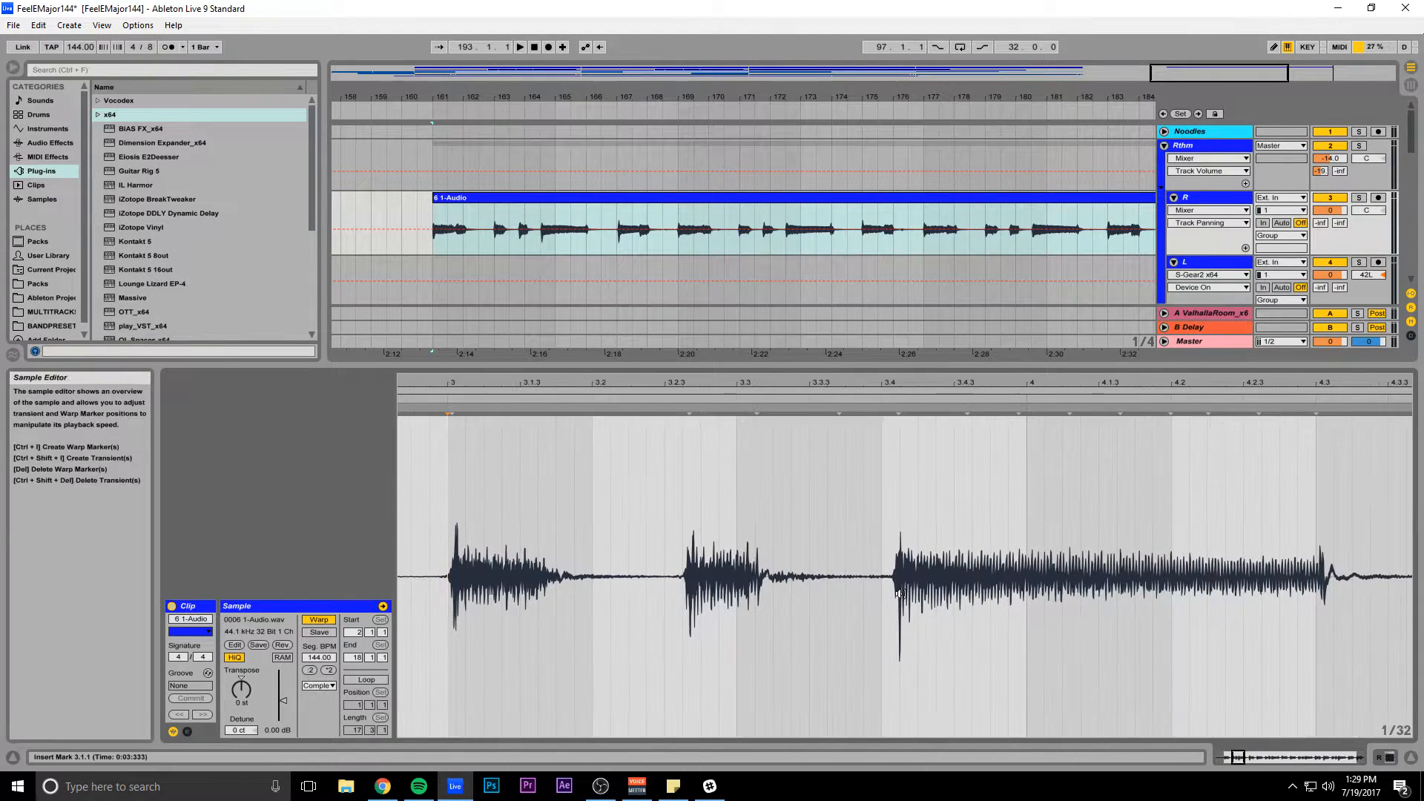
pyautogui.click(883, 436)
pyautogui.moveTo(883, 478); pyautogui.dragTo(892, 480)
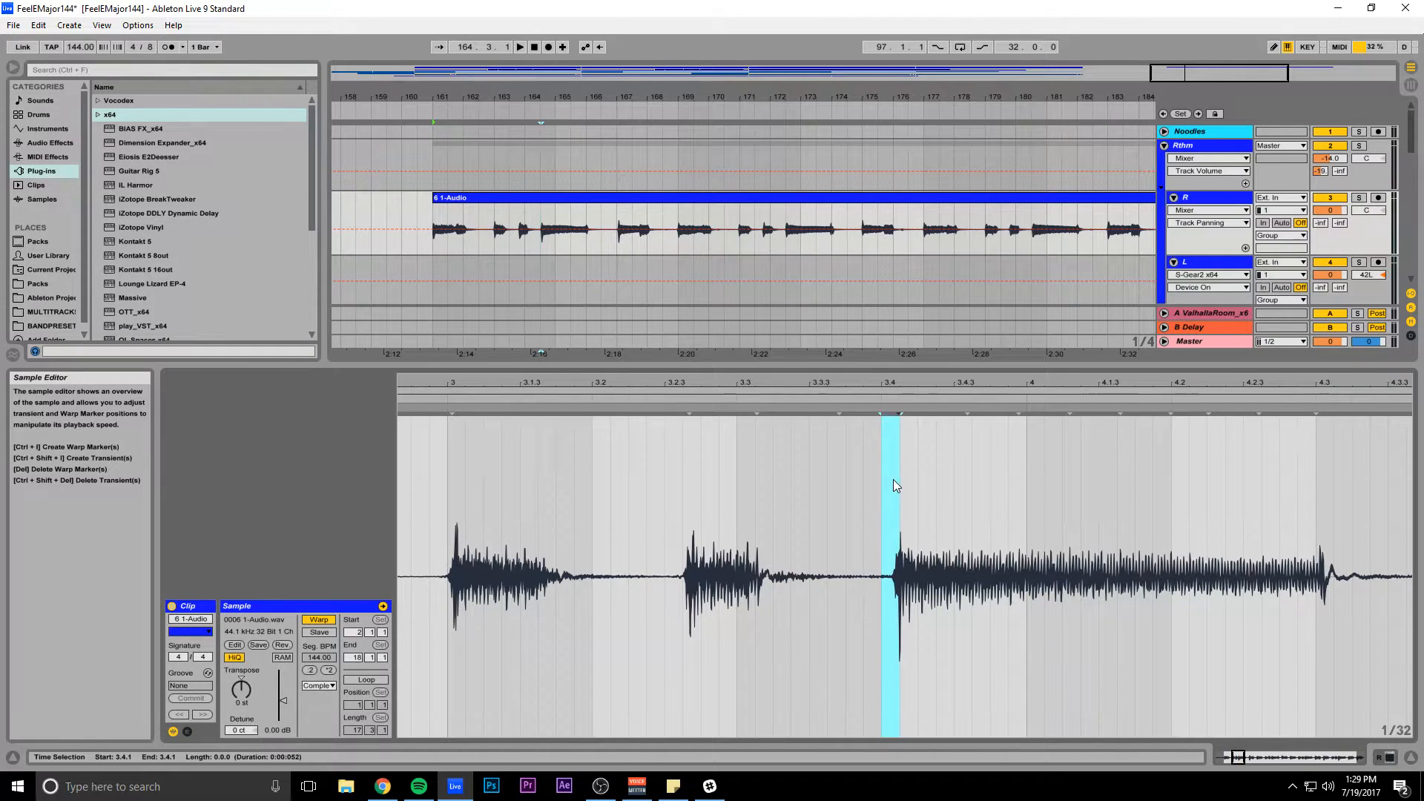
pyautogui.moveTo(894, 481); pyautogui.dragTo(885, 480)
# Add a warp marker on the first note's transient at bar 2 of the clip.
pyautogui.moveTo(1238, 757); pyautogui.dragTo(1225, 758)
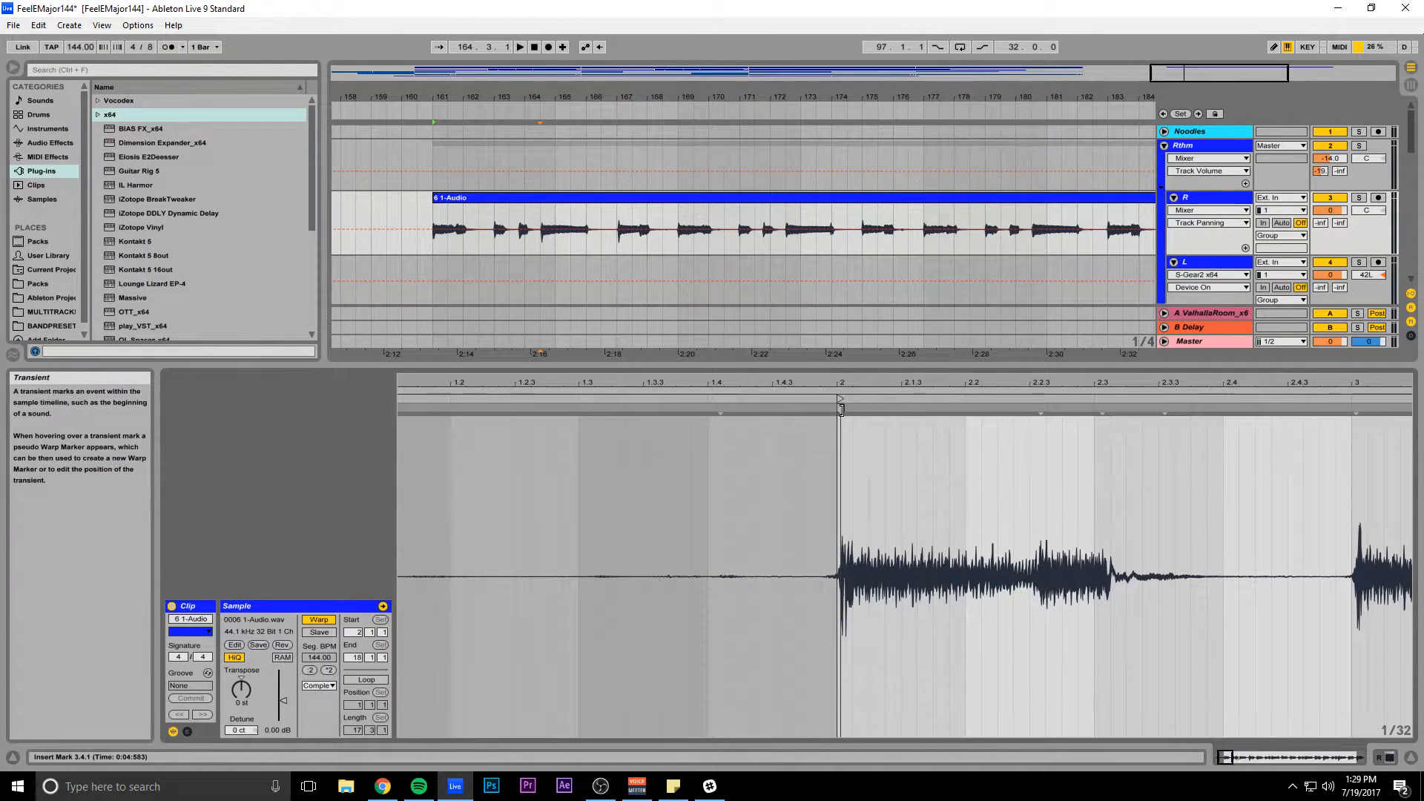
pyautogui.click(852, 418)
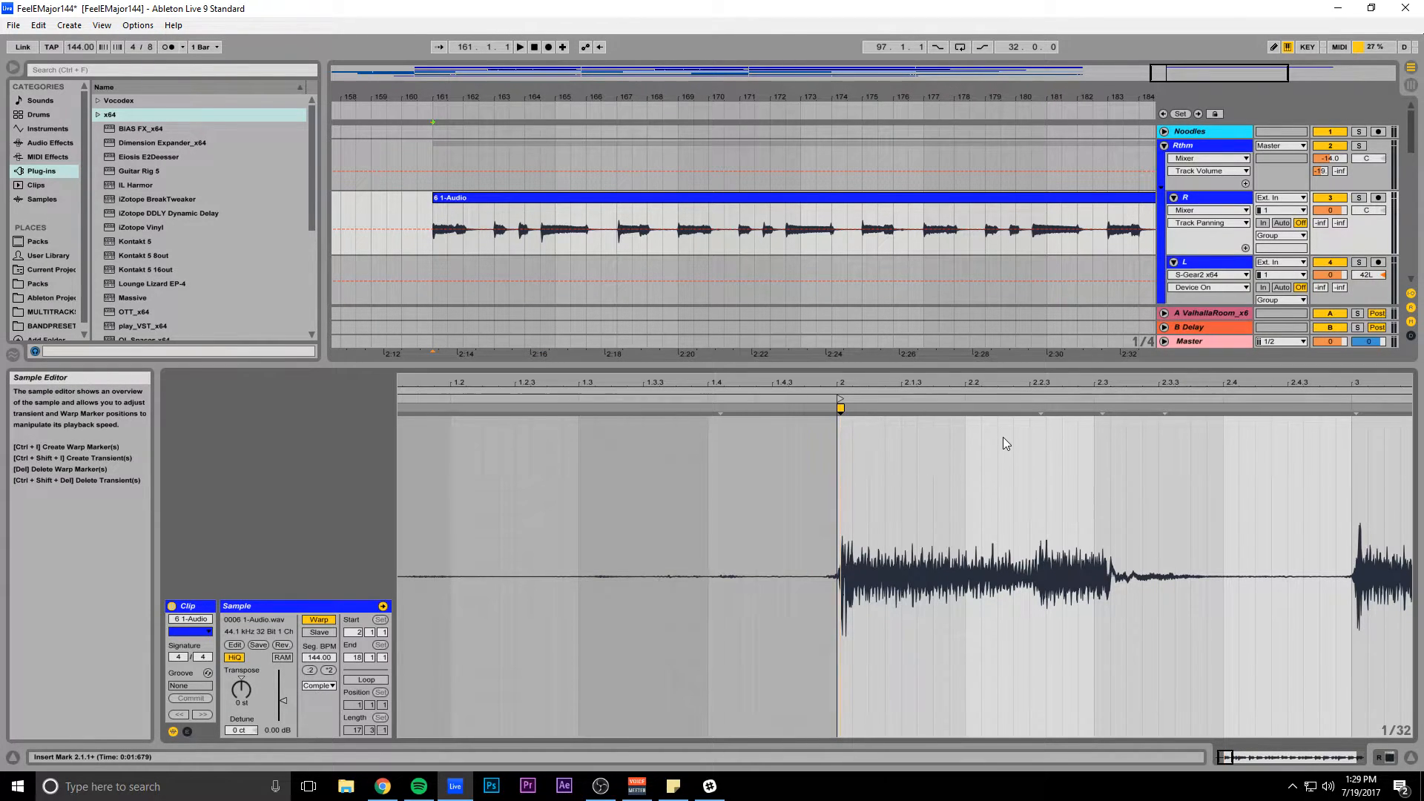
# Try moving the first note's warp marker to stretch the audio, undoing each move.
pyautogui.moveTo(841, 409)
pyautogui.mouseDown()
pyautogui.moveTo(878, 408)
pyautogui.moveTo(824, 426)
pyautogui.moveTo(1030, 429)
pyautogui.moveTo(1128, 447)
pyautogui.moveTo(797, 445)
pyautogui.moveTo(1182, 470)
pyautogui.moveTo(849, 499)
pyautogui.mouseUp()
pyautogui.hotkey('ctrl', 'z')
pyautogui.moveTo(1228, 756); pyautogui.dragTo(1227, 727)
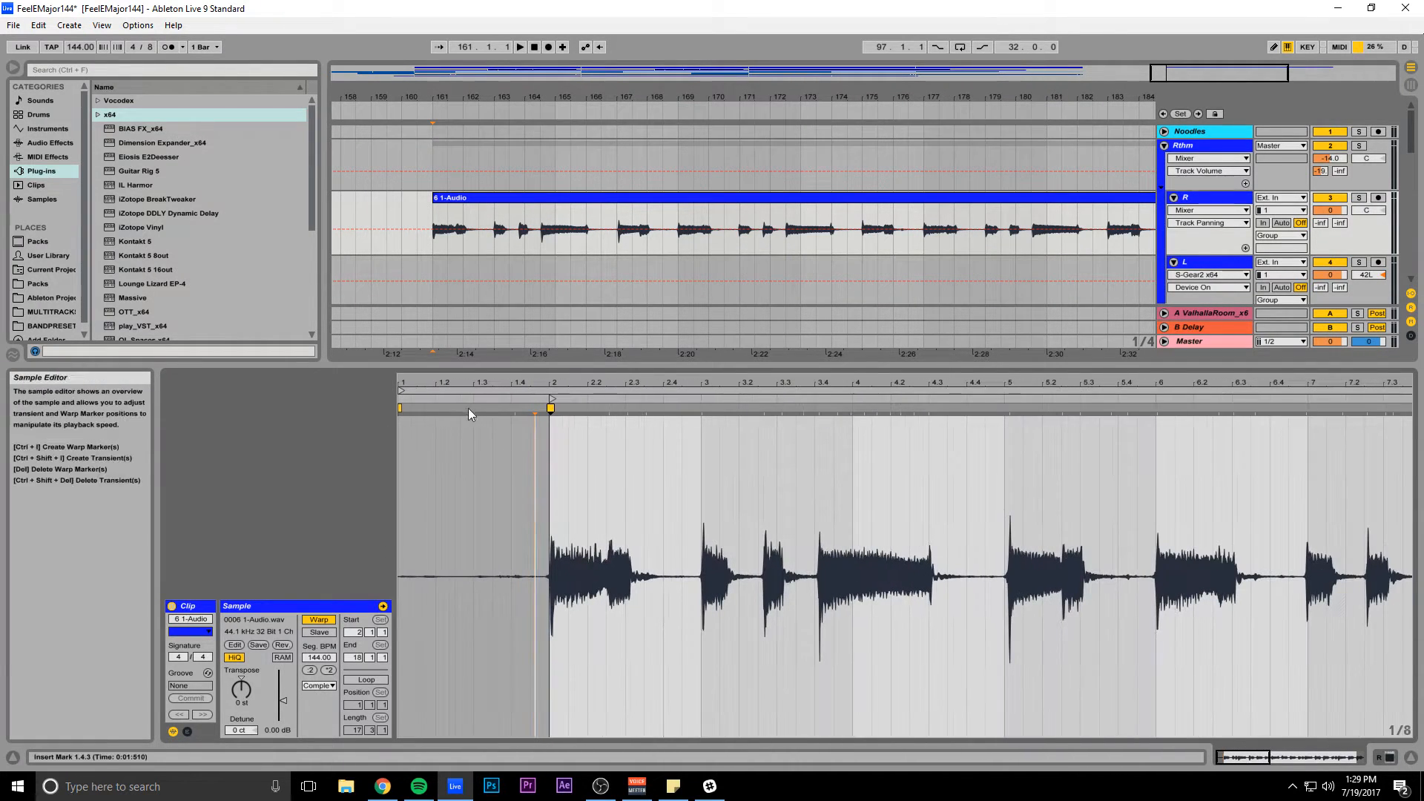
pyautogui.moveTo(551, 408)
pyautogui.mouseDown()
pyautogui.moveTo(661, 410)
pyautogui.moveTo(566, 409)
pyautogui.moveTo(641, 418)
pyautogui.moveTo(588, 412)
pyautogui.mouseUp()
pyautogui.hotkey('ctrl', 'z')
# Add a warp marker on the transient just past 2.2.3 and align the first note's marker to beat 2.1.1.
pyautogui.moveTo(1237, 757); pyautogui.dragTo(1229, 774)
pyautogui.doubleClick(670, 409)
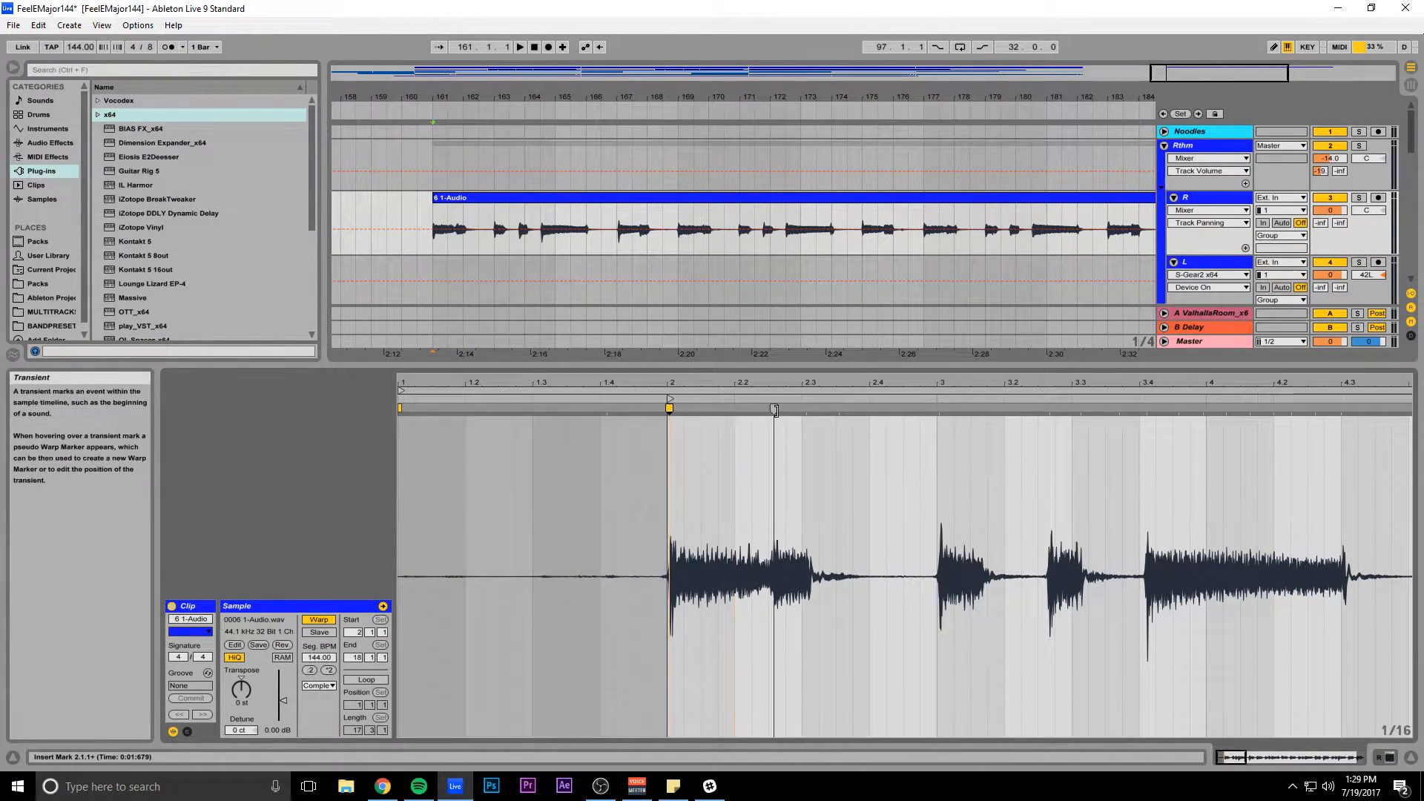
pyautogui.doubleClick(775, 409)
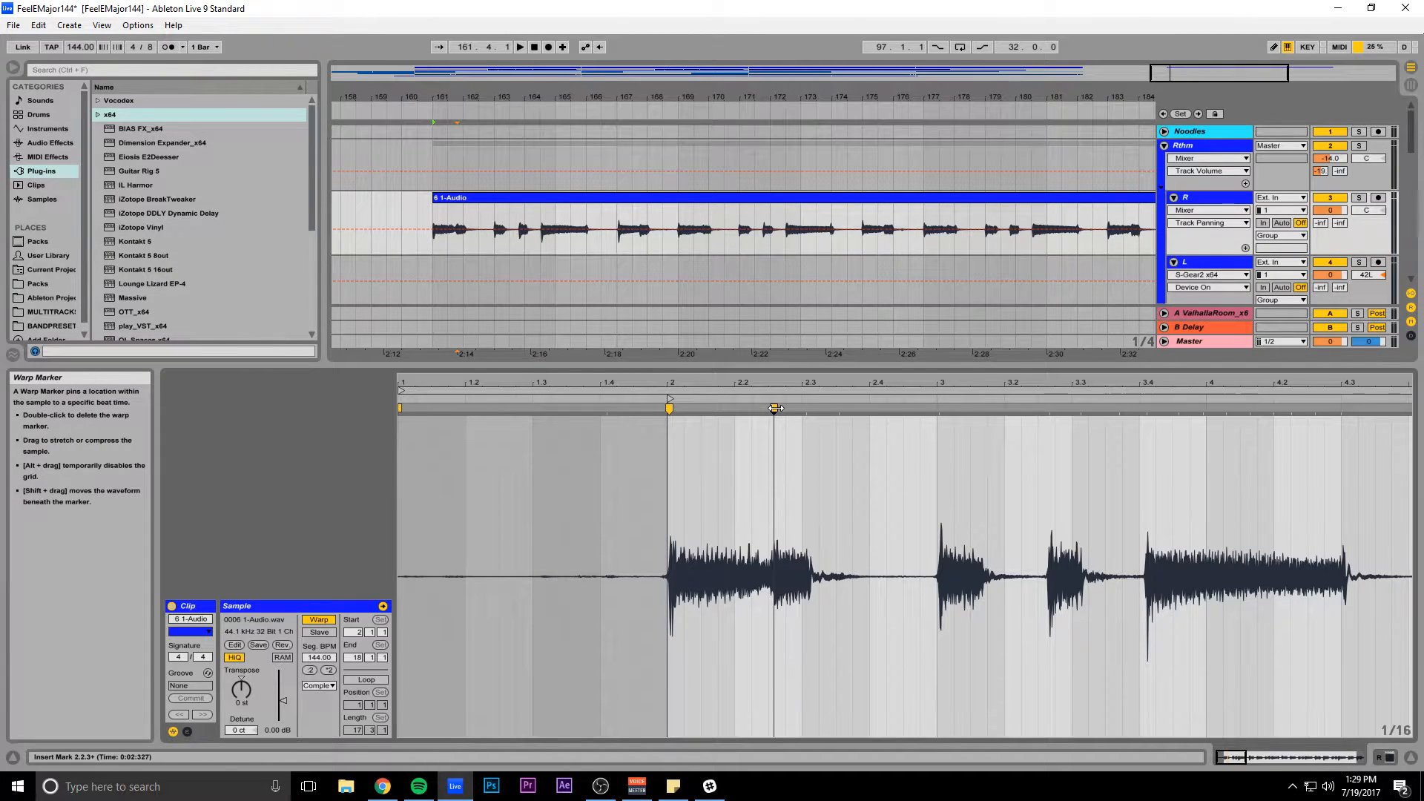
pyautogui.moveTo(1229, 758); pyautogui.dragTo(1229, 775)
pyautogui.click(690, 409)
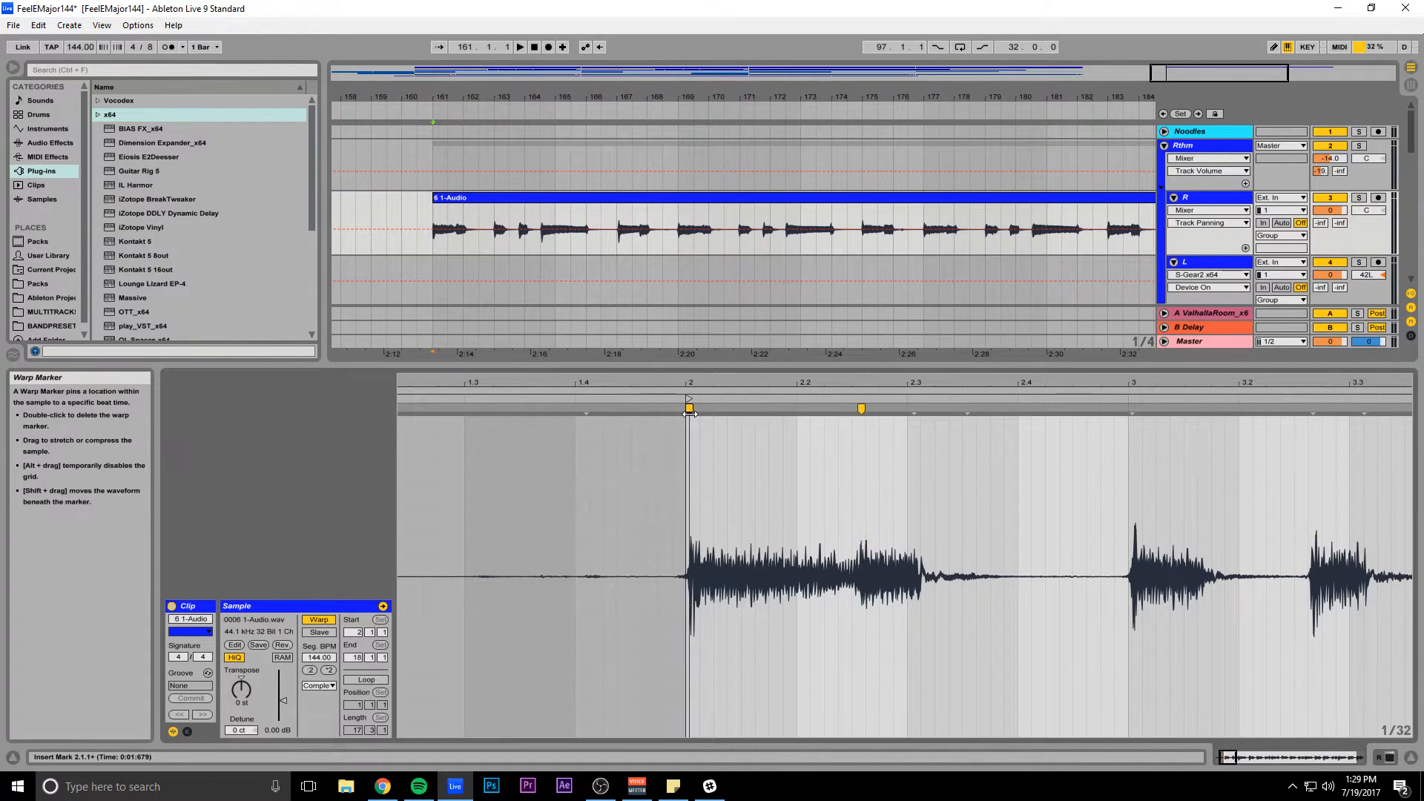
pyautogui.moveTo(690, 408); pyautogui.dragTo(686, 409)
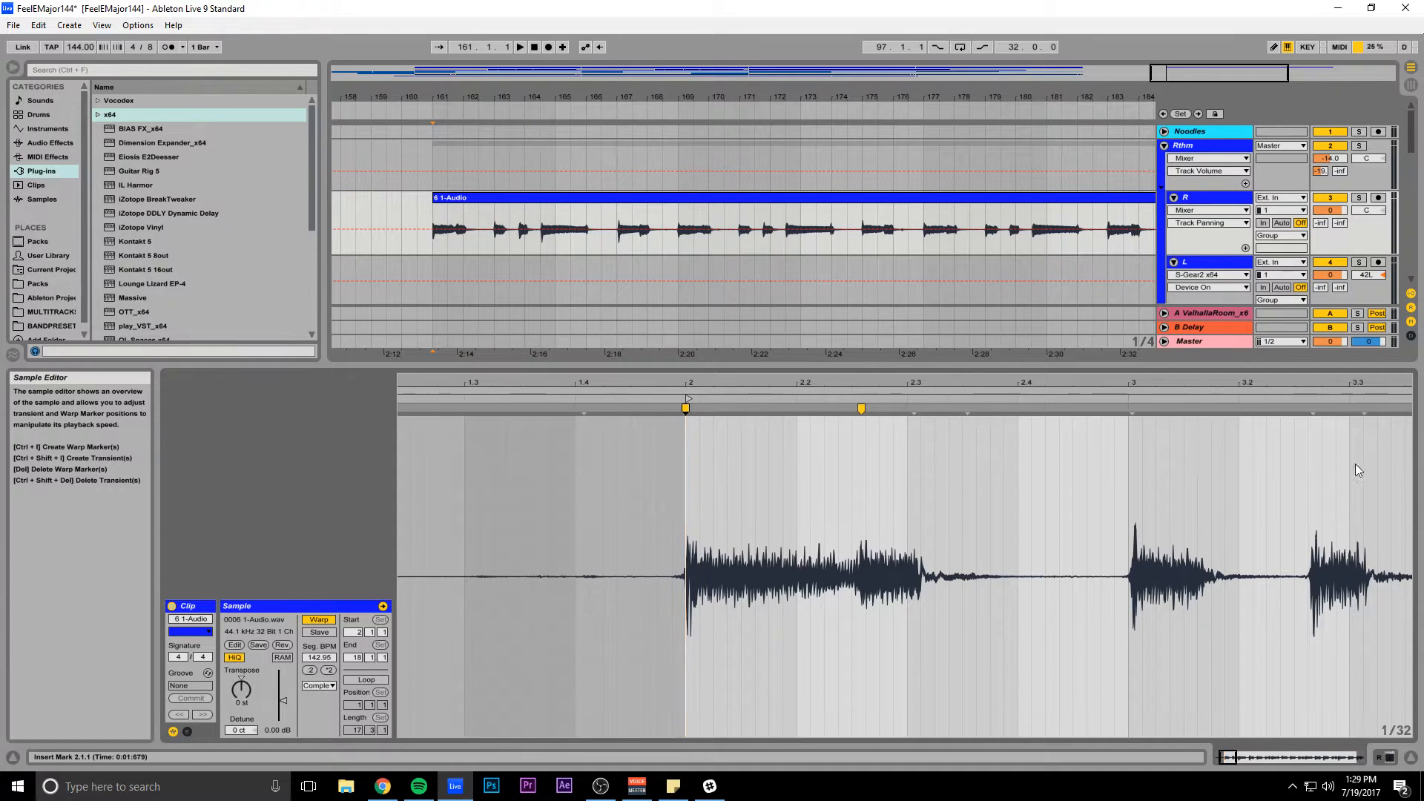
# Add a warp marker on the late note after beat 3.4, try shifting it onto the beat, and undo the shift.
pyautogui.moveTo(1230, 758); pyautogui.dragTo(1240, 770)
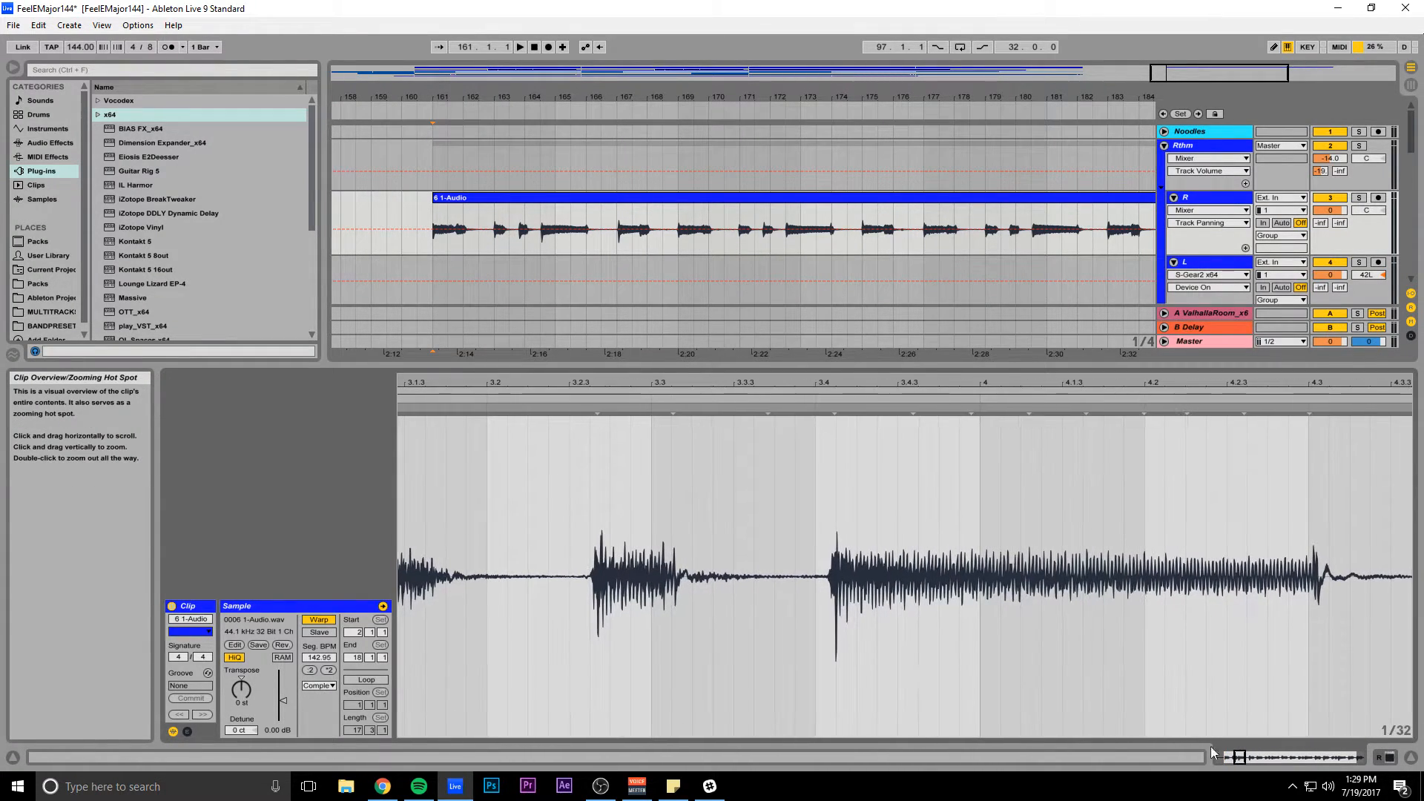
pyautogui.doubleClick(835, 409)
pyautogui.moveTo(835, 410)
pyautogui.mouseDown()
pyautogui.moveTo(816, 410)
pyautogui.moveTo(878, 410)
pyautogui.moveTo(788, 409)
pyautogui.moveTo(856, 418)
pyautogui.moveTo(796, 421)
pyautogui.moveTo(816, 420)
pyautogui.mouseUp()
pyautogui.hotkey('ctrl', 'z')
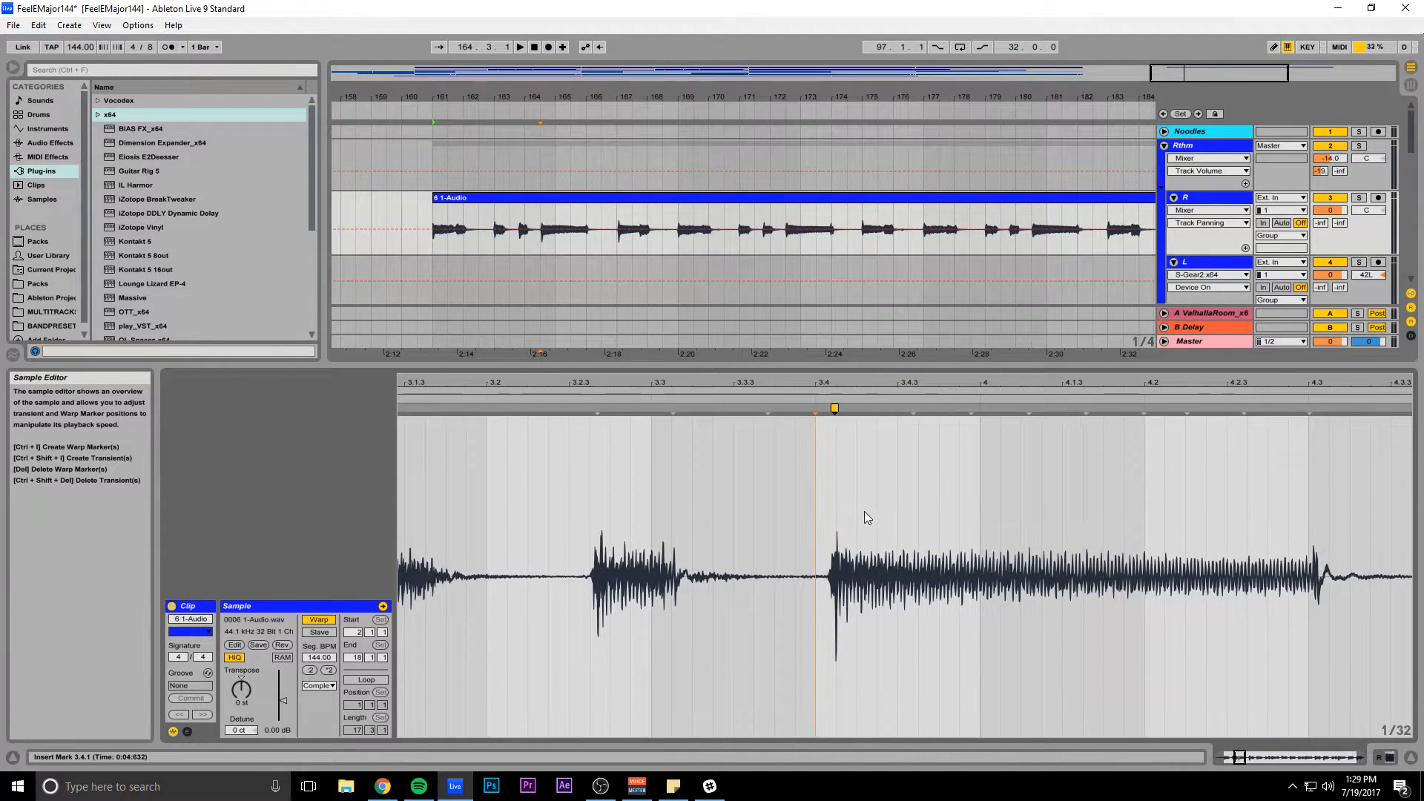
# Anchor the surrounding audio with warp markers on the transient before beat 3.4 and in the silence just past 4.4.3.
pyautogui.click(769, 408)
pyautogui.doubleClick(768, 409)
pyautogui.doubleClick(913, 408)
pyautogui.doubleClick(913, 408)
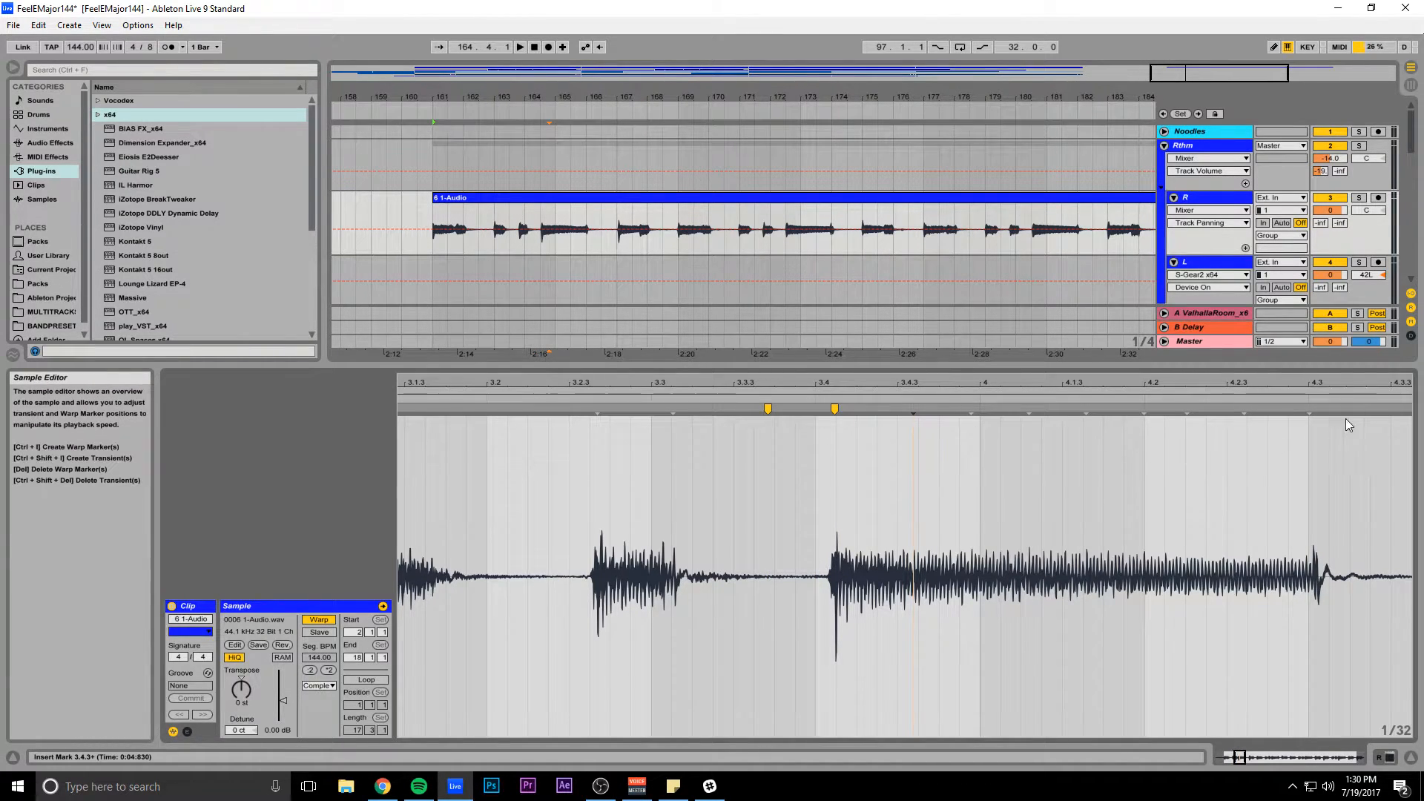
pyautogui.moveTo(1241, 757); pyautogui.dragTo(1242, 749)
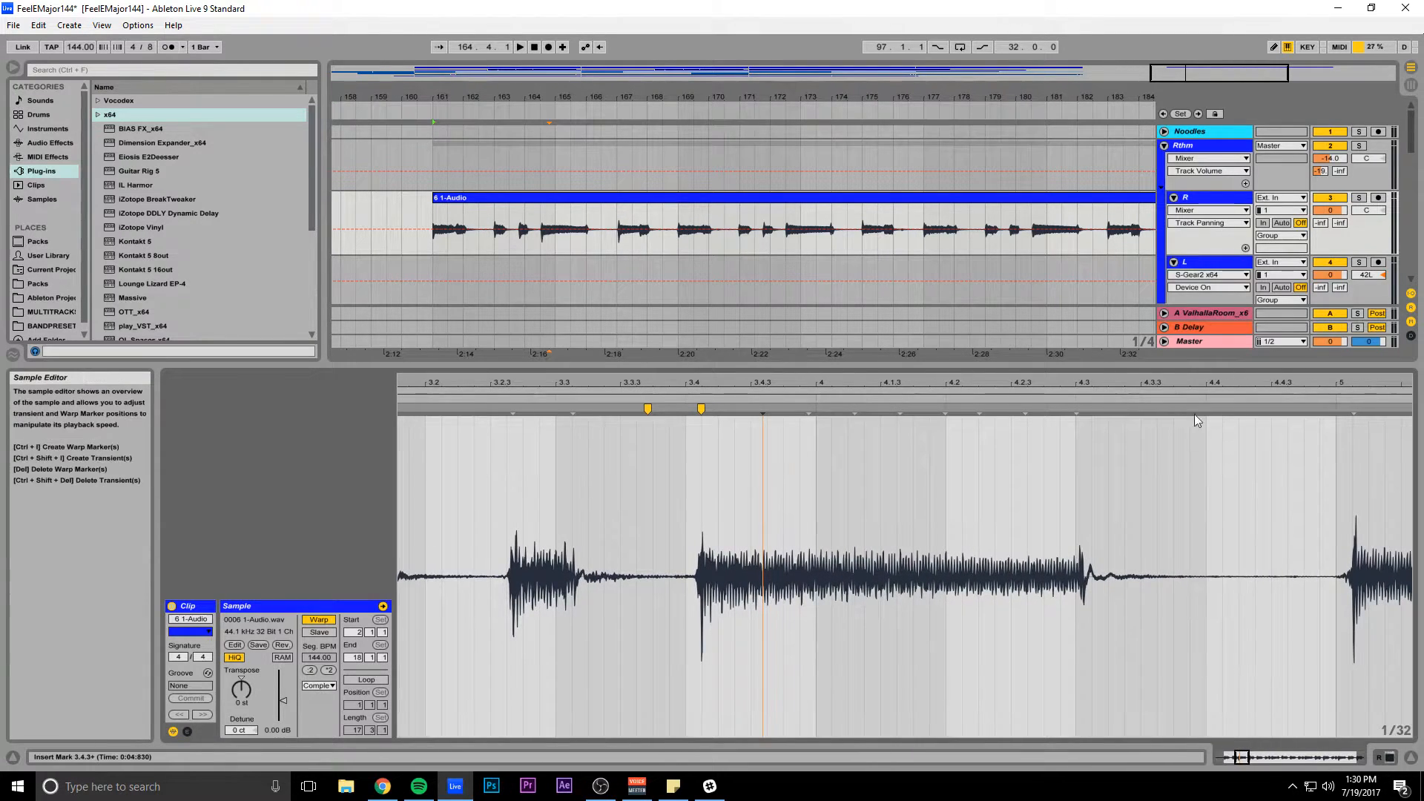
pyautogui.doubleClick(1279, 408)
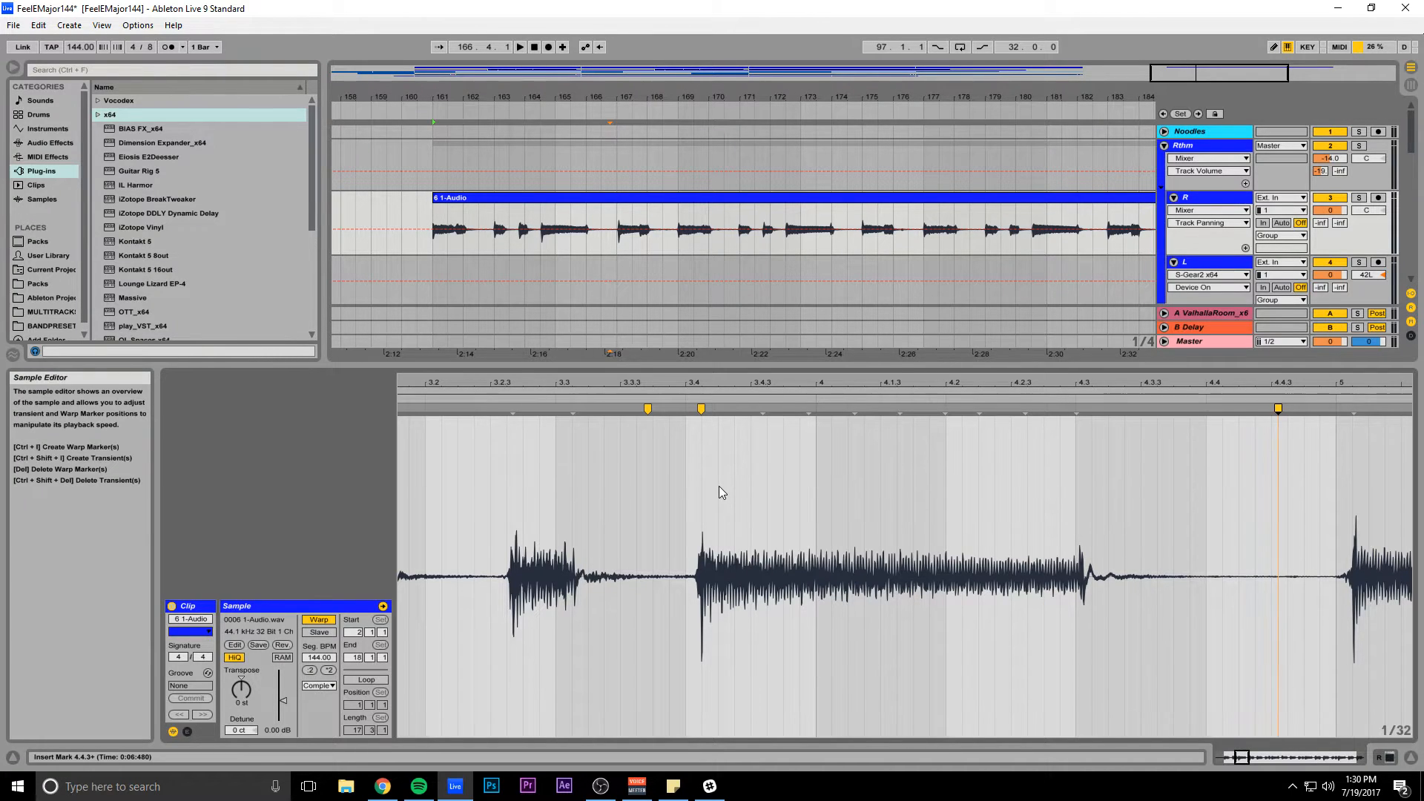
# Move the late note's warp marker onto beat 3.4.1 and show the clip's whole waveform.
pyautogui.click(700, 411)
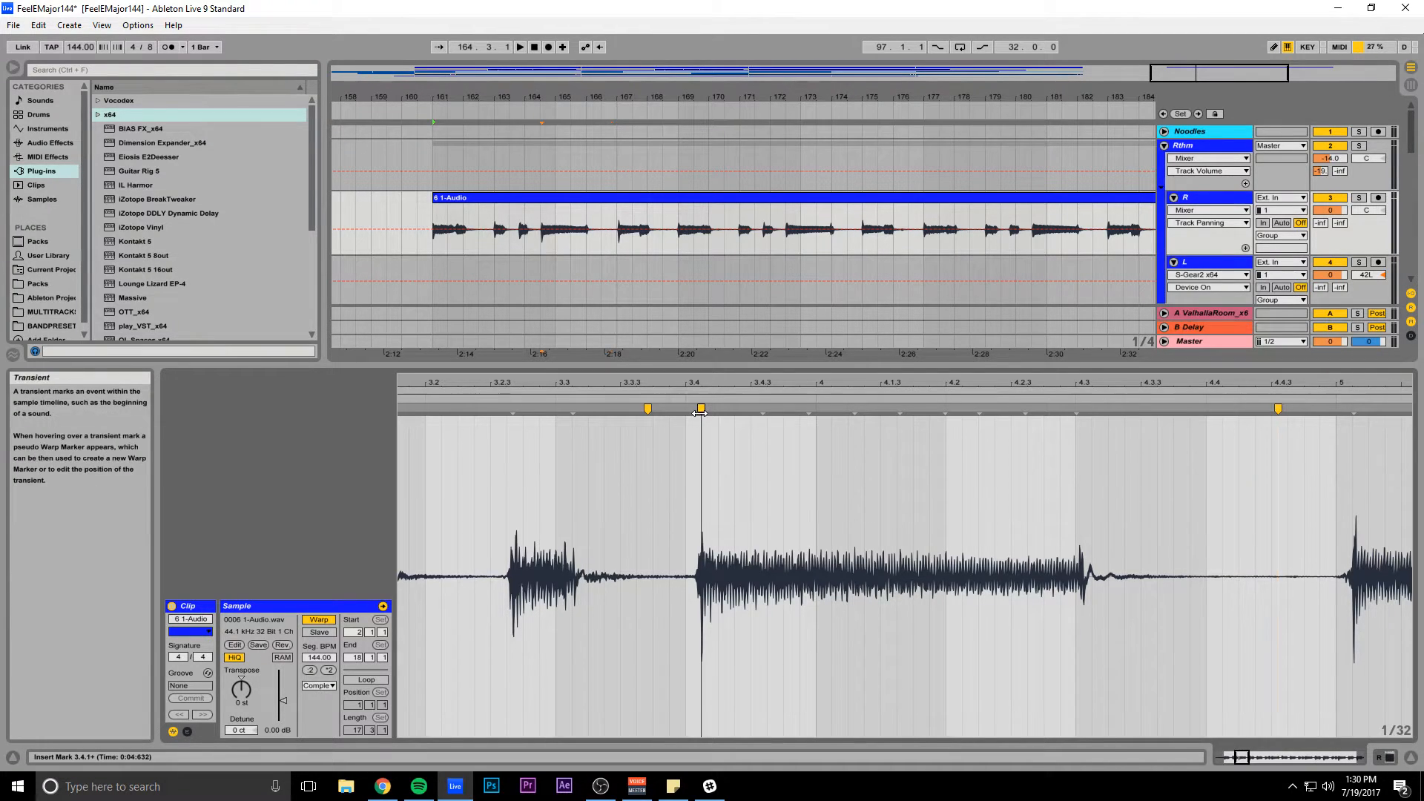
pyautogui.moveTo(701, 410); pyautogui.dragTo(685, 410)
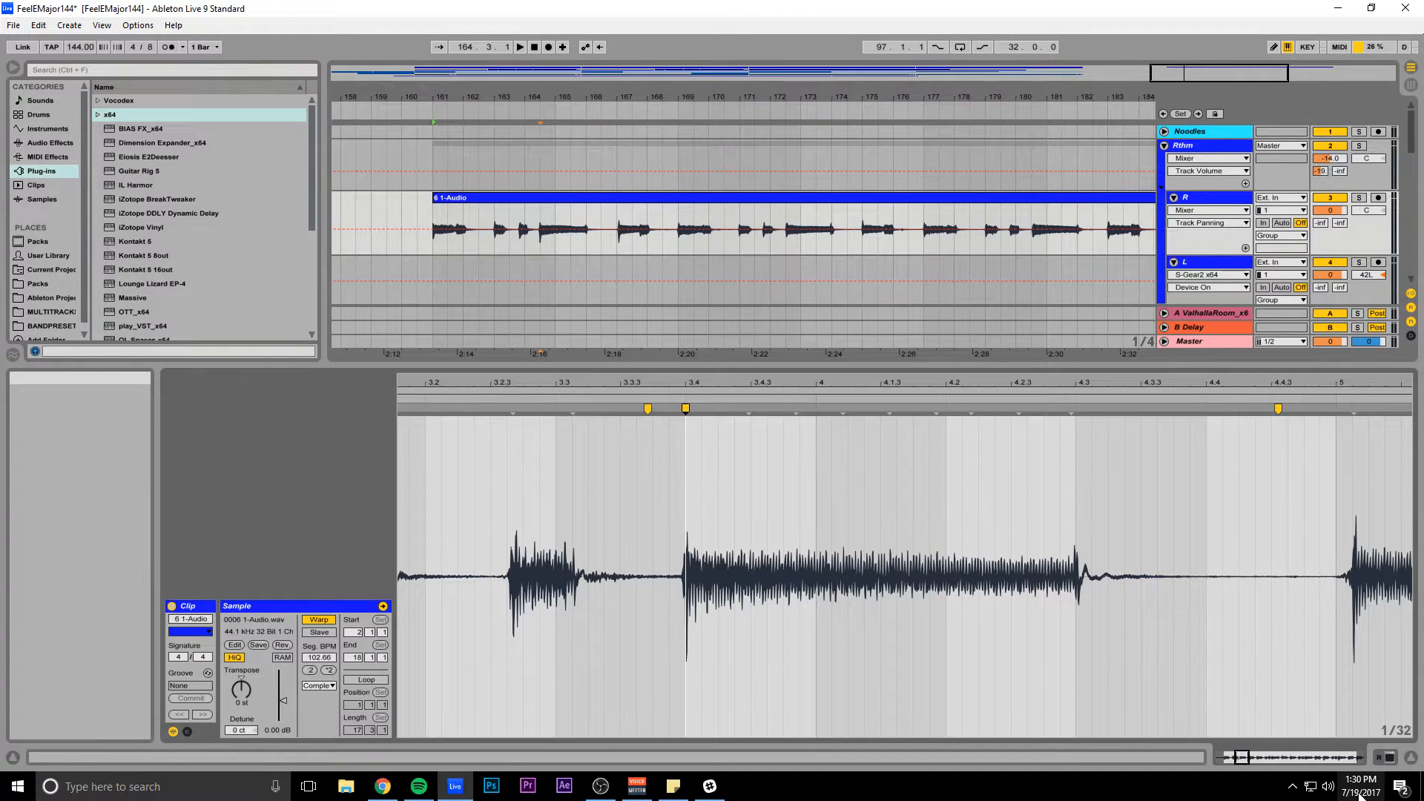
pyautogui.moveTo(1243, 758); pyautogui.dragTo(1243, 726)
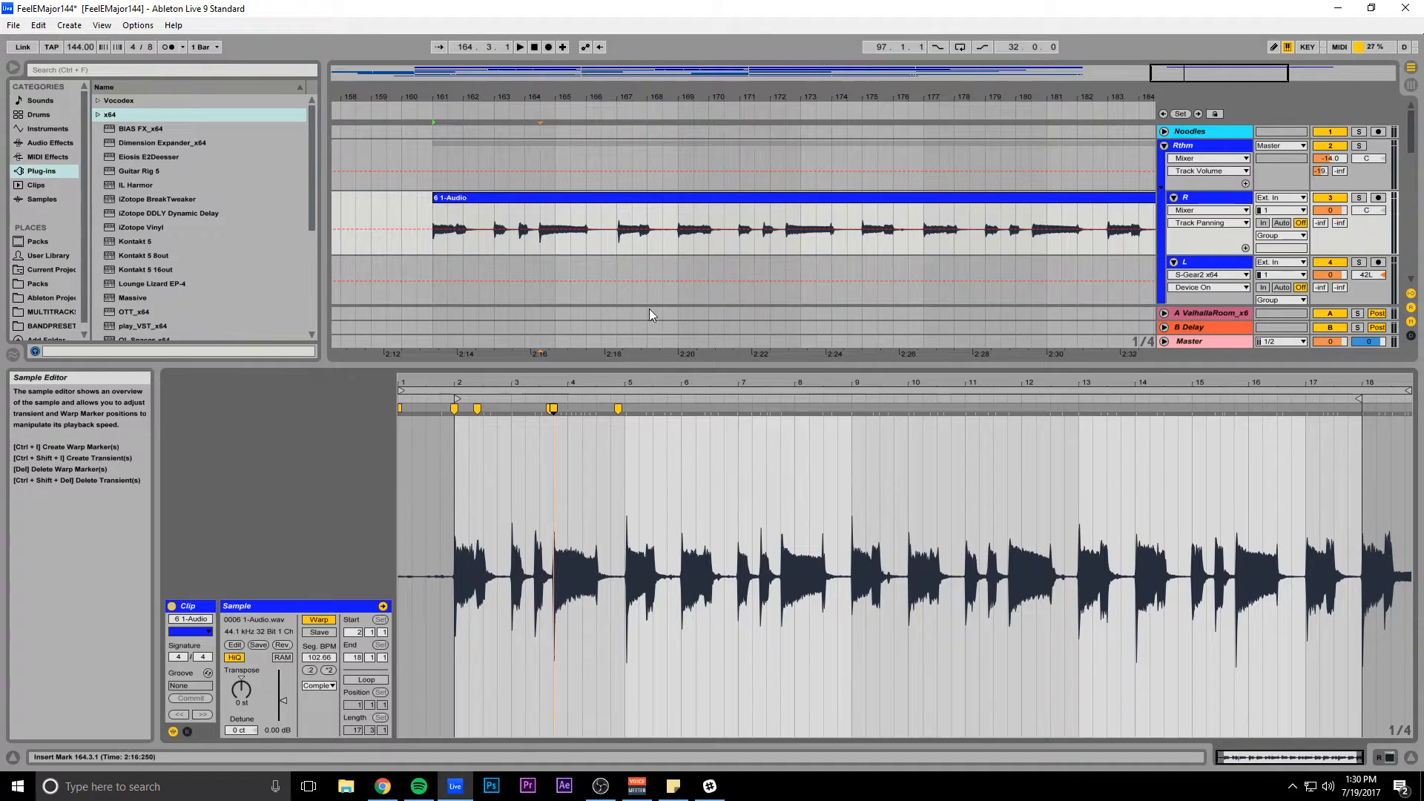
# Show the whole arrangement and inspect the warp markers in track R's 6 1-Audio clip at bar 17.
pyautogui.moveTo(819, 365); pyautogui.dragTo(825, 690)
pyautogui.moveTo(1174, 78); pyautogui.dragTo(1174, 15)
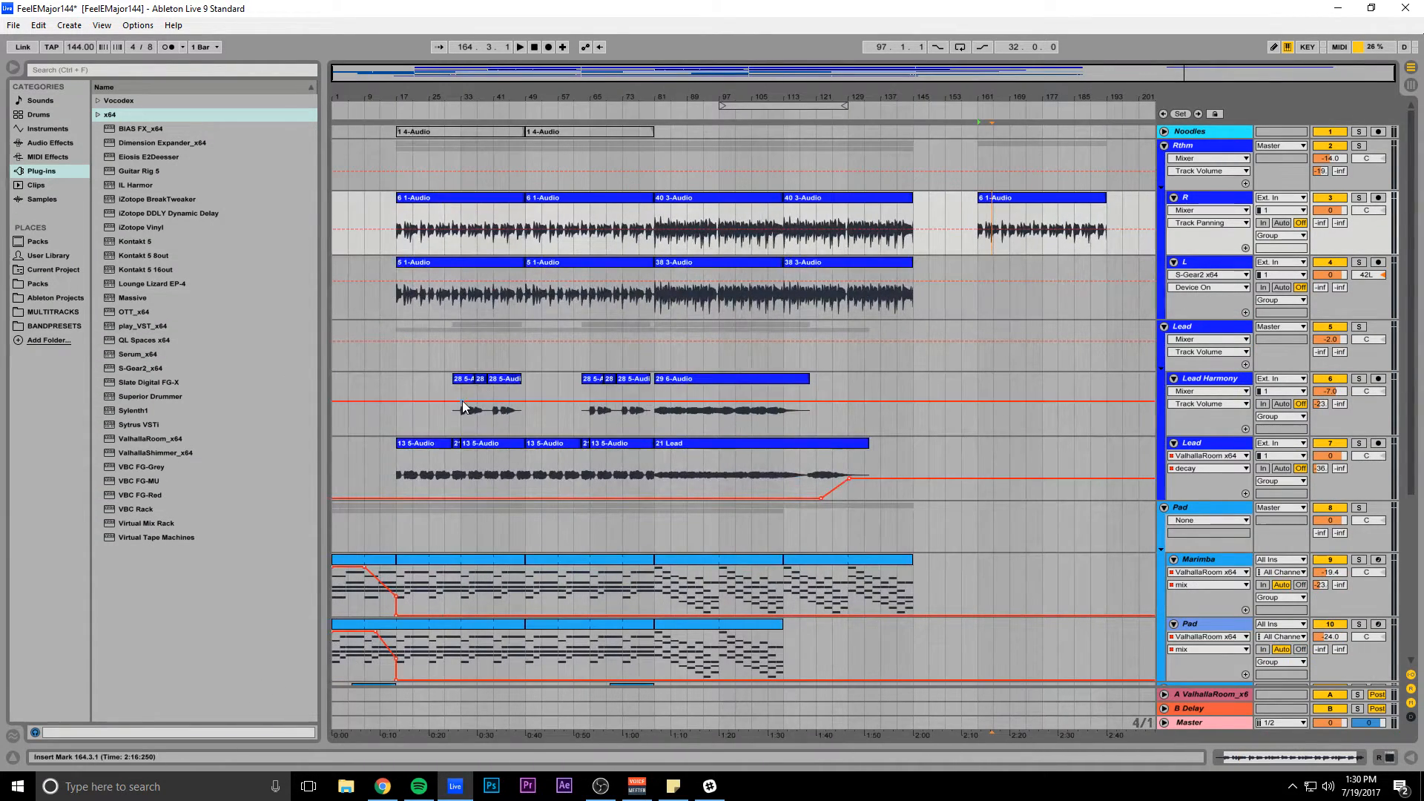
pyautogui.click(457, 197)
pyautogui.click(1295, 758)
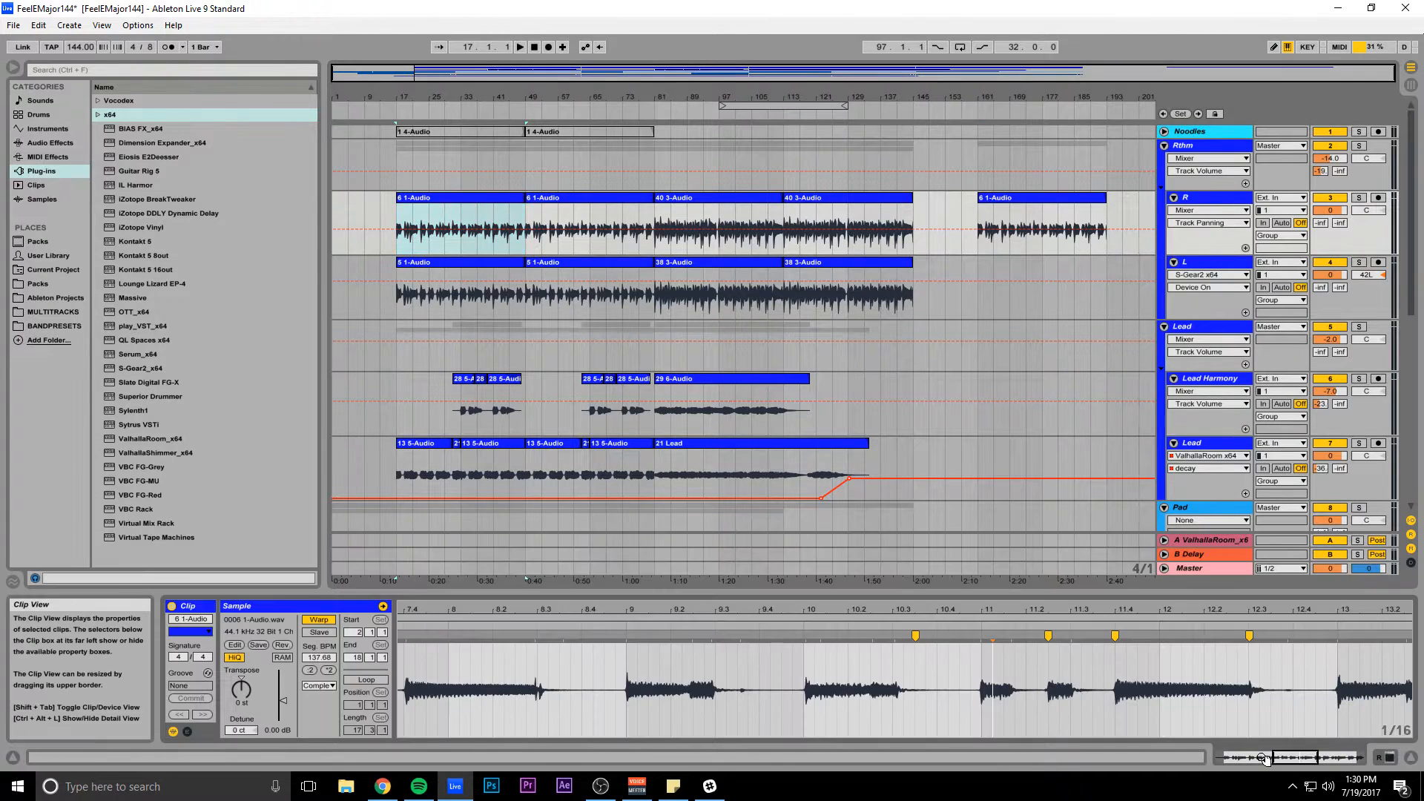
pyautogui.moveTo(1303, 756); pyautogui.dragTo(1302, 720)
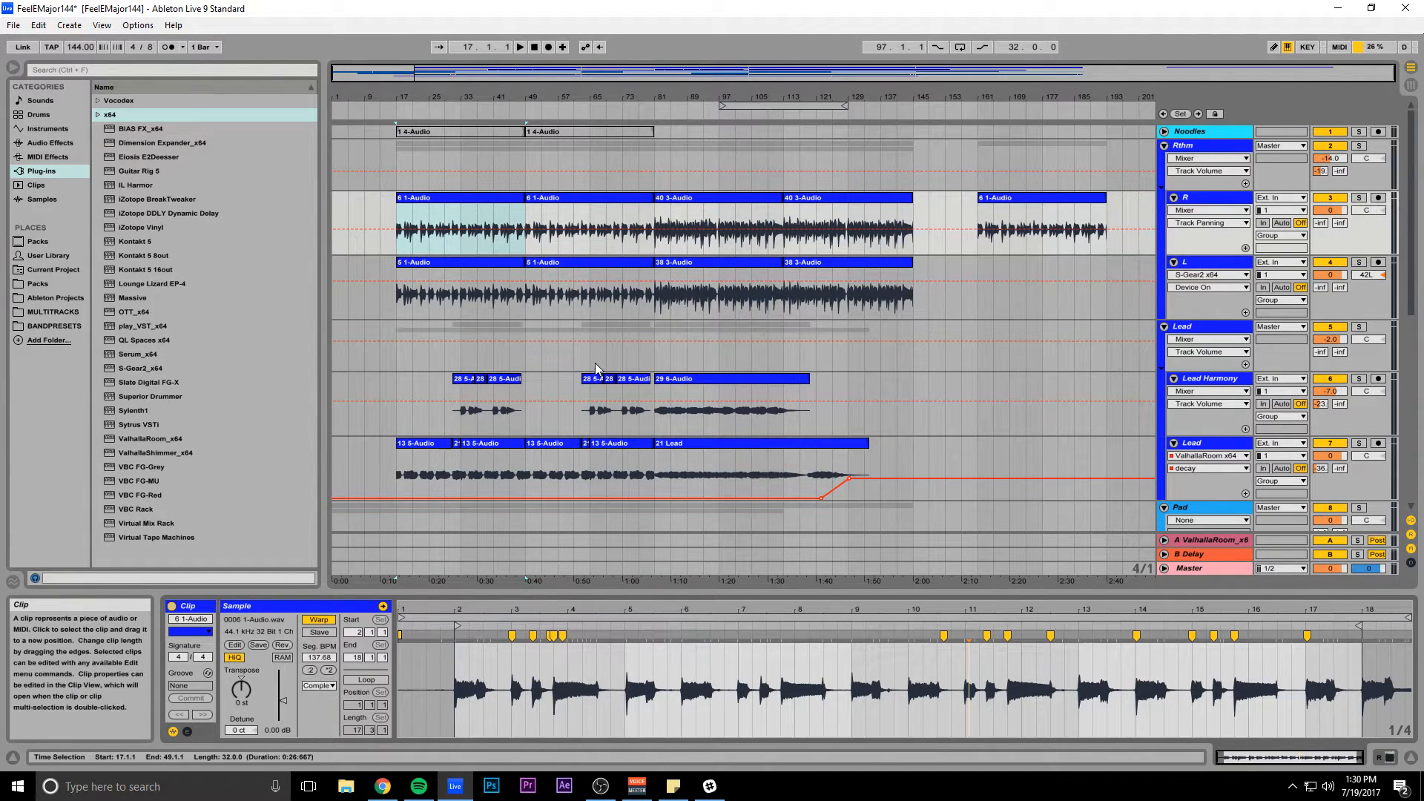
# Inspect the warp markers across the 40 3-Audio clip at bar 81 on track R, and close the clip editor.
pyautogui.click(691, 202)
pyautogui.moveTo(1229, 758); pyautogui.dragTo(1232, 659)
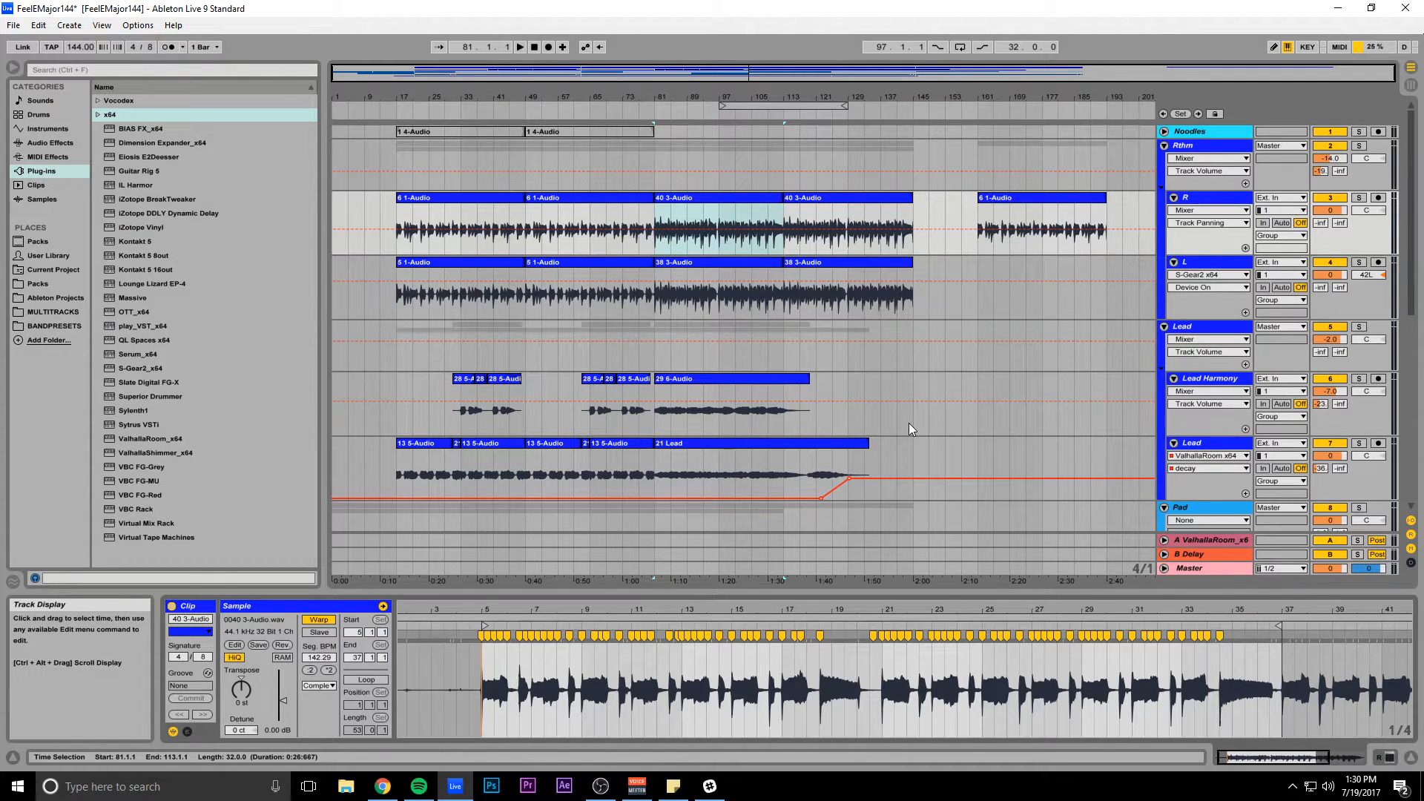
pyautogui.moveTo(1233, 758)
pyautogui.mouseDown()
pyautogui.moveTo(1225, 784)
pyautogui.moveTo(1273, 783)
pyautogui.moveTo(1227, 782)
pyautogui.moveTo(1224, 755)
pyautogui.mouseUp()
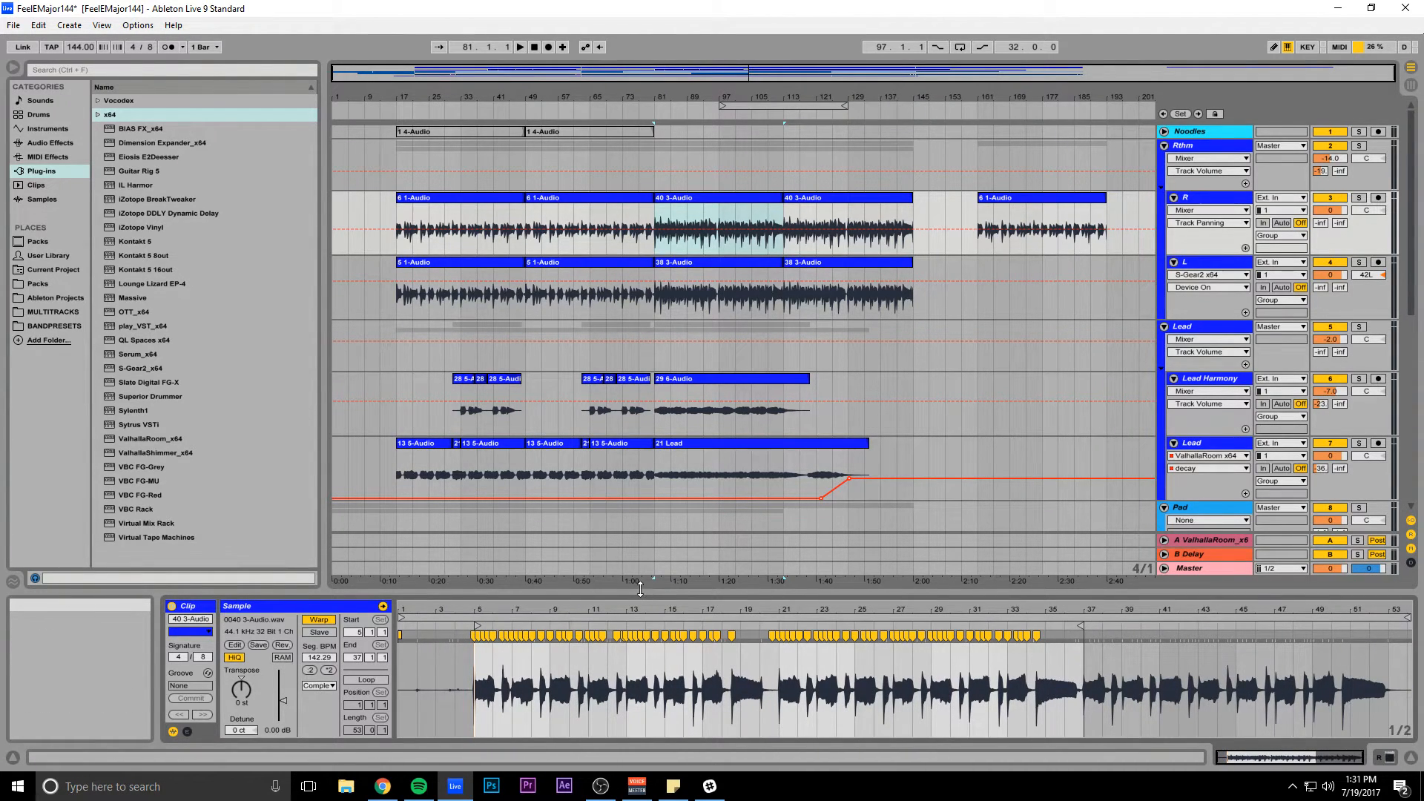
pyautogui.moveTo(641, 589); pyautogui.dragTo(657, 675)
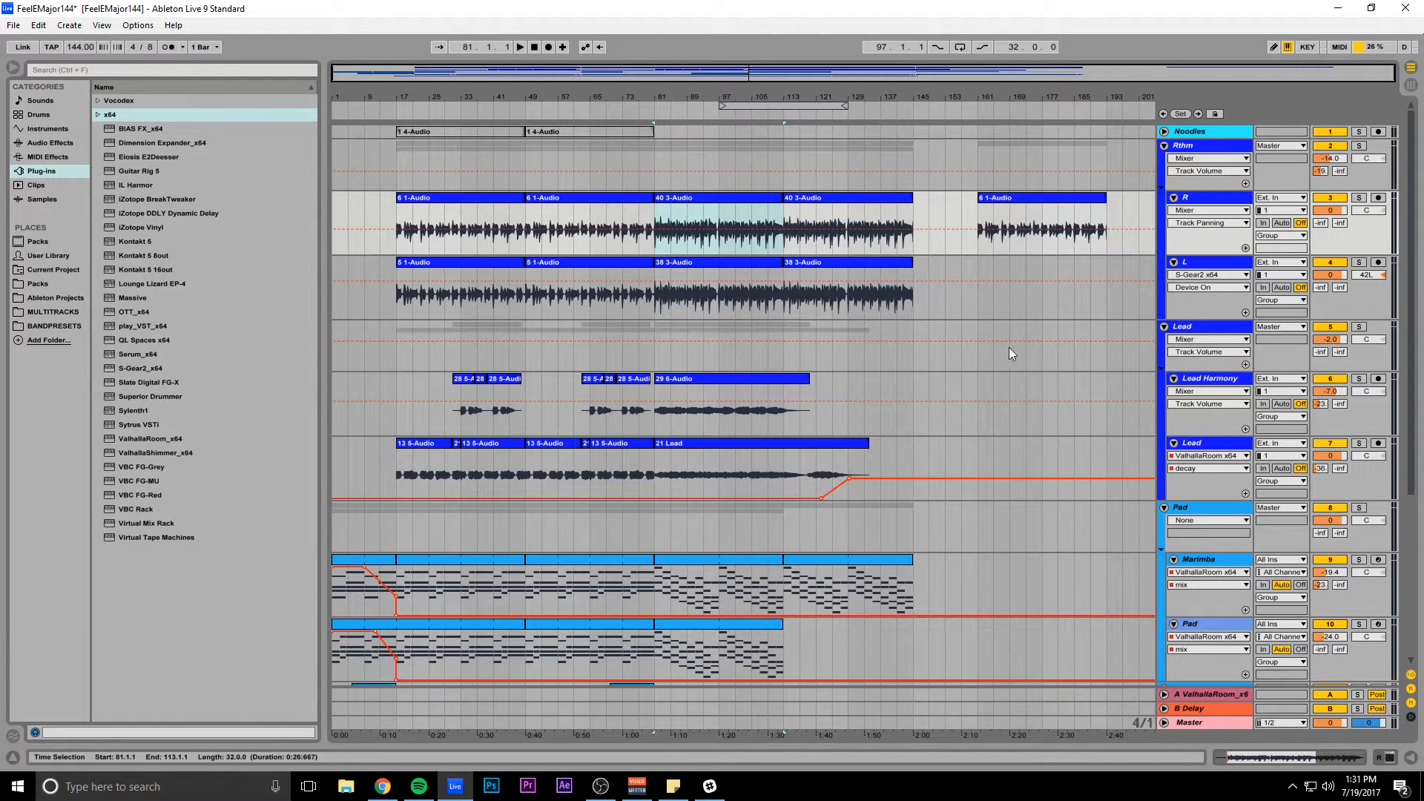
# Pan track R to 42R and delete its 6 1-Audio clip at bar 161.
pyautogui.moveTo(1367, 221); pyautogui.dragTo(1367, 207)
pyautogui.click(1026, 198)
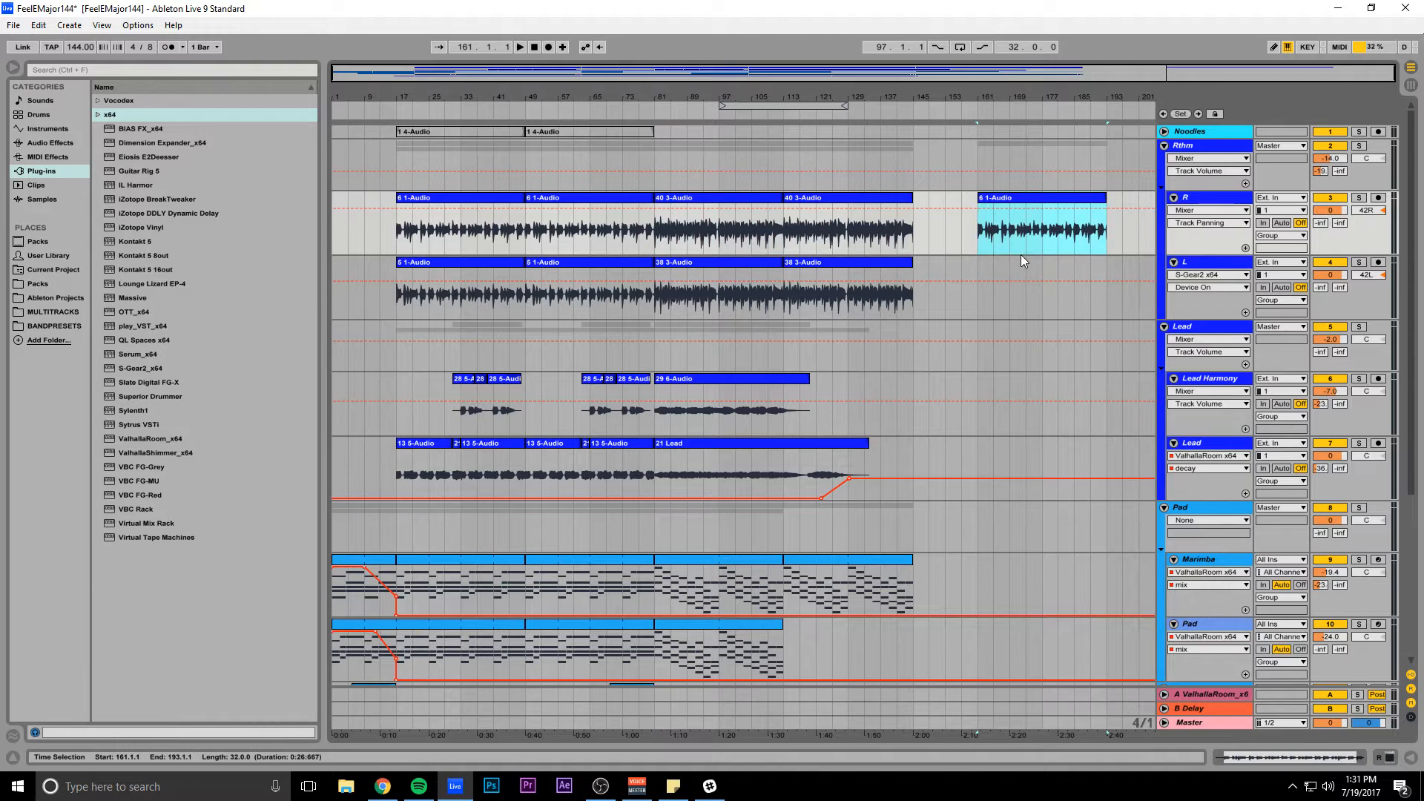
pyautogui.press('Delete')
# Open the 23 Bass clip that starts near bar 81 on the Bass track for inspection.
pyautogui.click(362, 265)
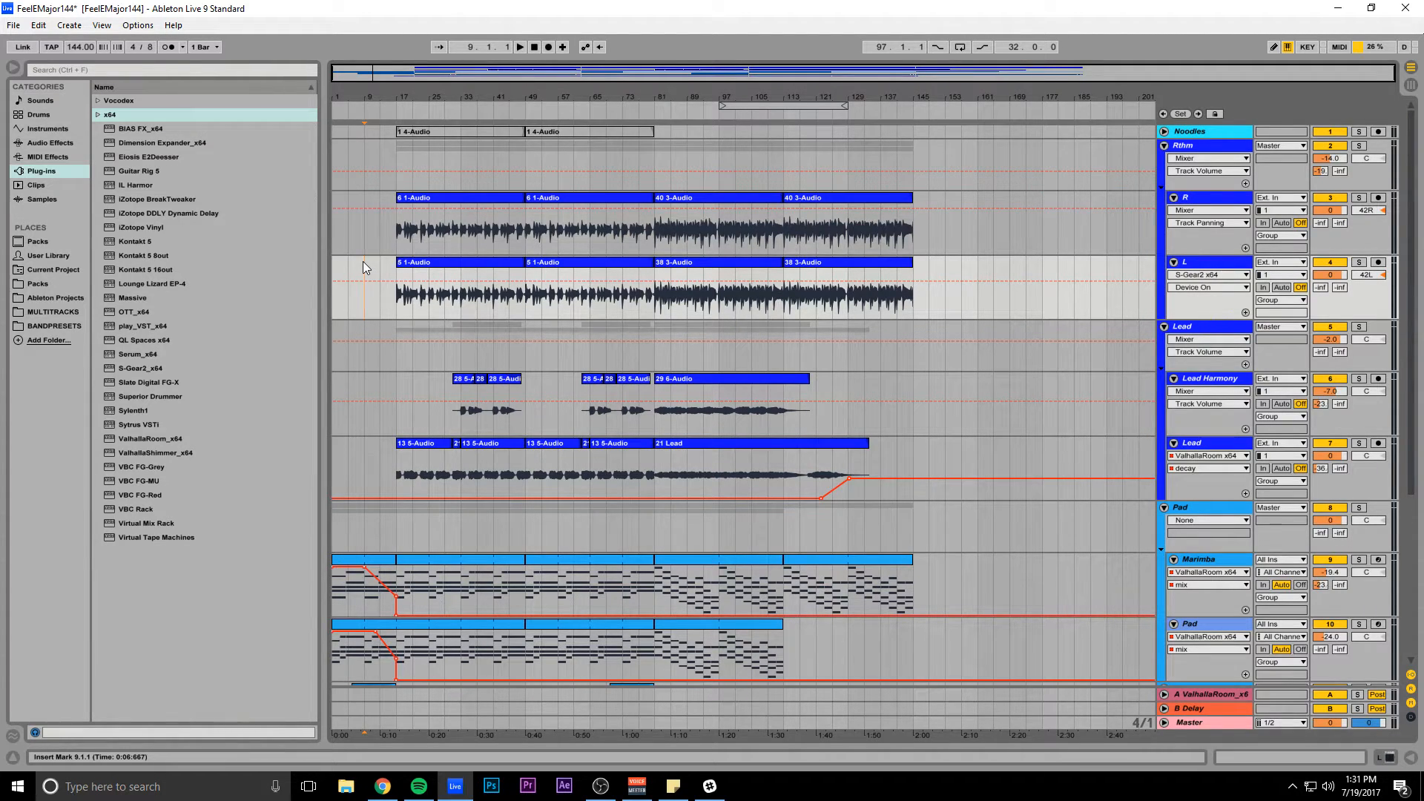
pyautogui.scroll(-6, 376, 327)
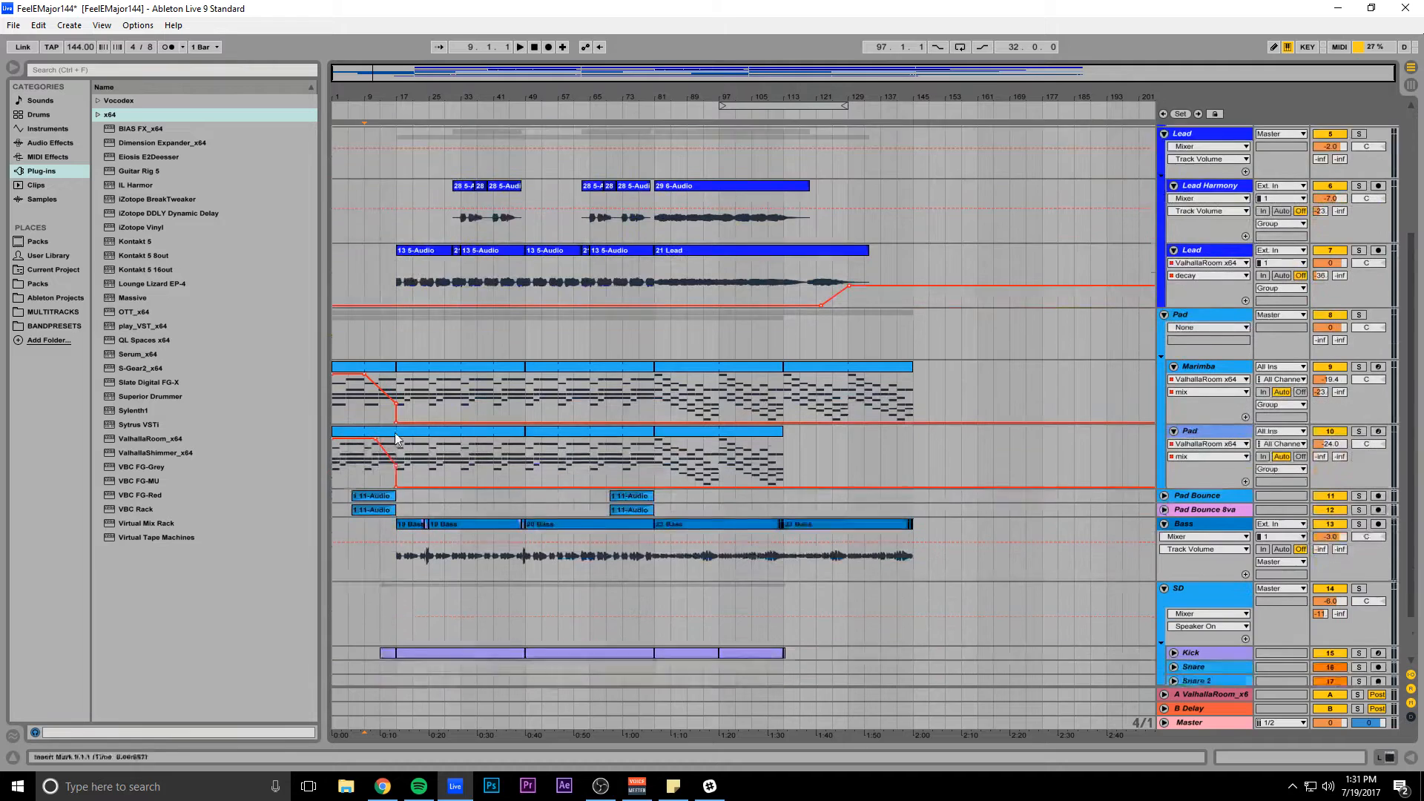
pyautogui.doubleClick(719, 466)
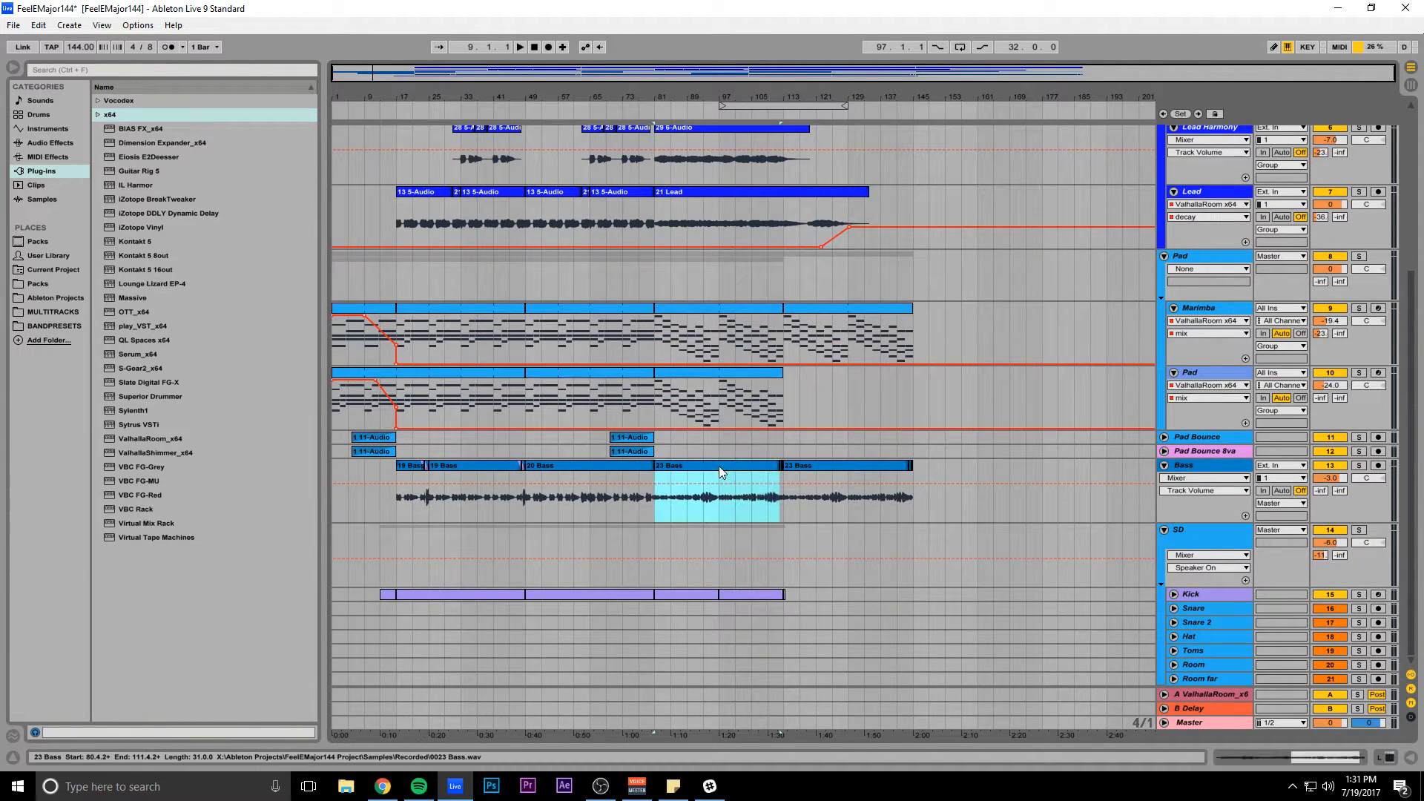
# Examine the 23 Bass clip that starts near bar 81 up close, and close the clip editor.
pyautogui.moveTo(1272, 758); pyautogui.dragTo(1266, 701)
pyautogui.moveTo(788, 592); pyautogui.dragTo(787, 672)
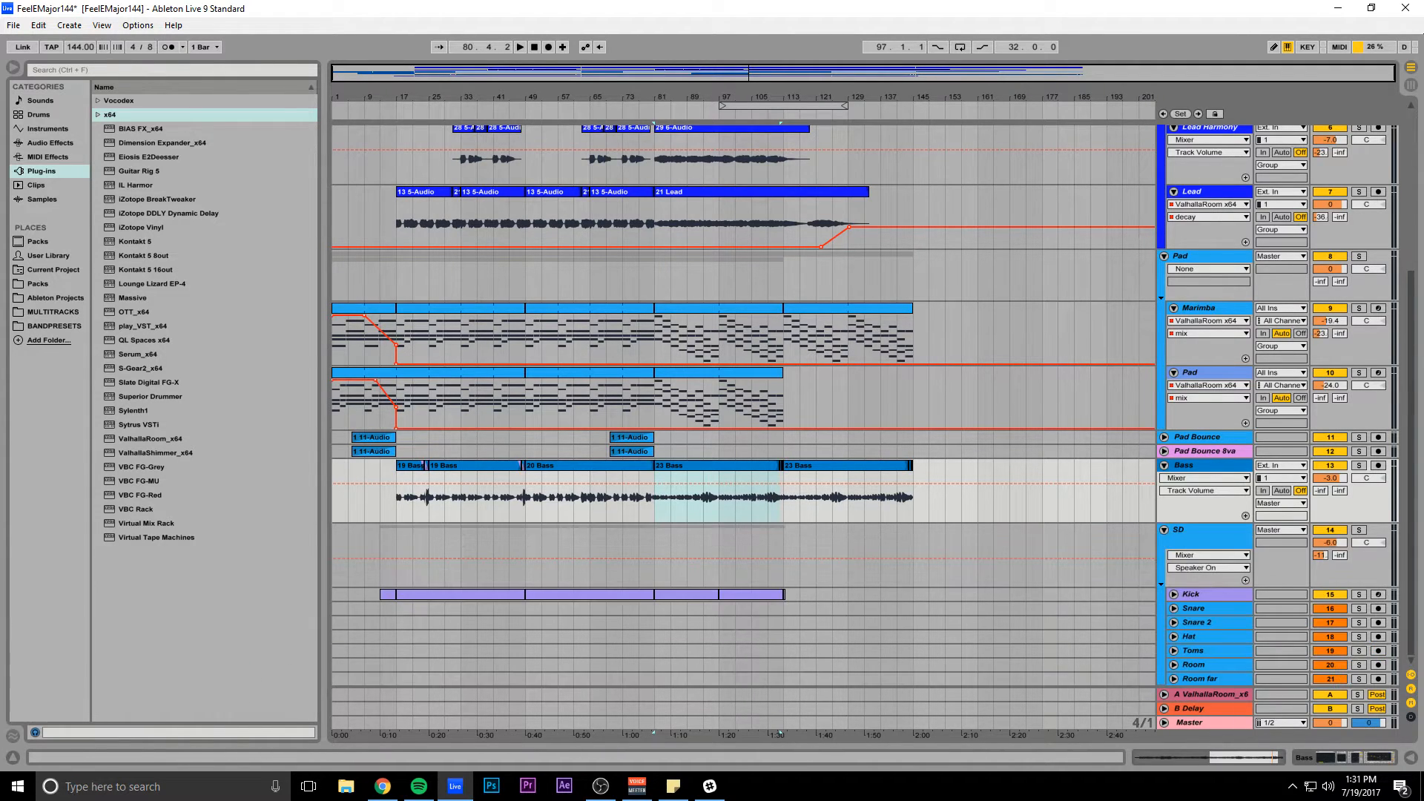
# Play the arrangement from bar 9, review the tracks from the bass up to the rhythm guitars, and stop playback.
pyautogui.click(367, 500)
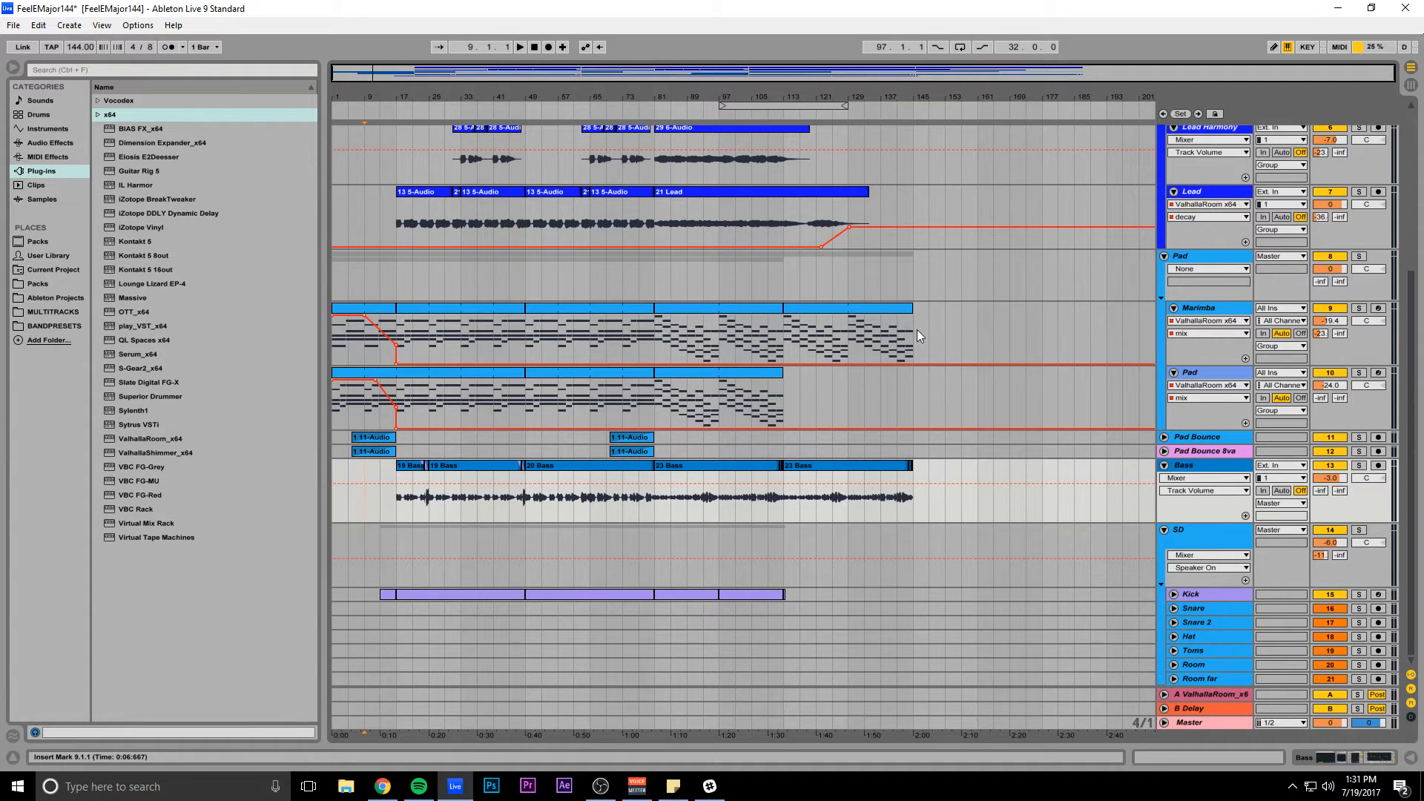
pyautogui.press('space')
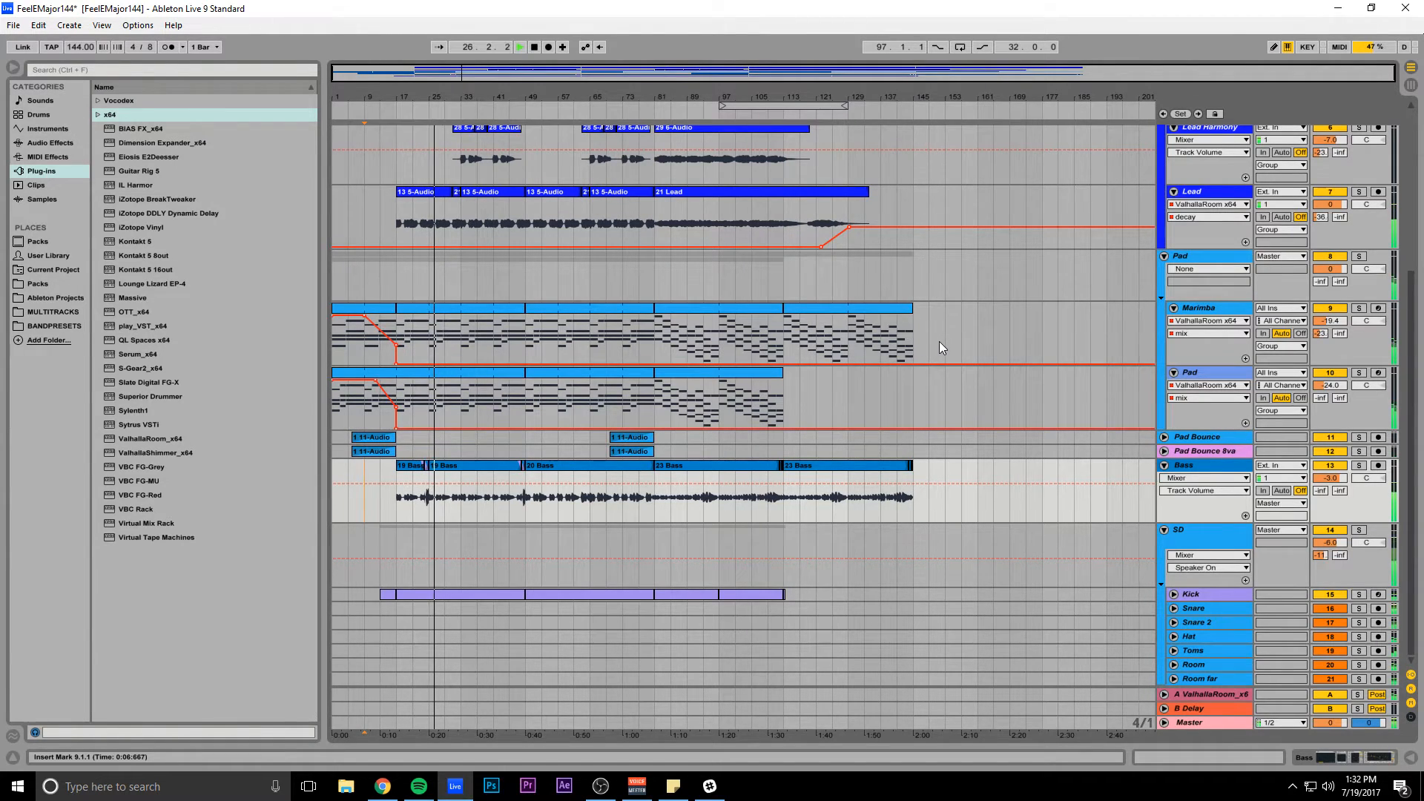
pyautogui.scroll(4, 941, 341)
pyautogui.scroll(2, 946, 341)
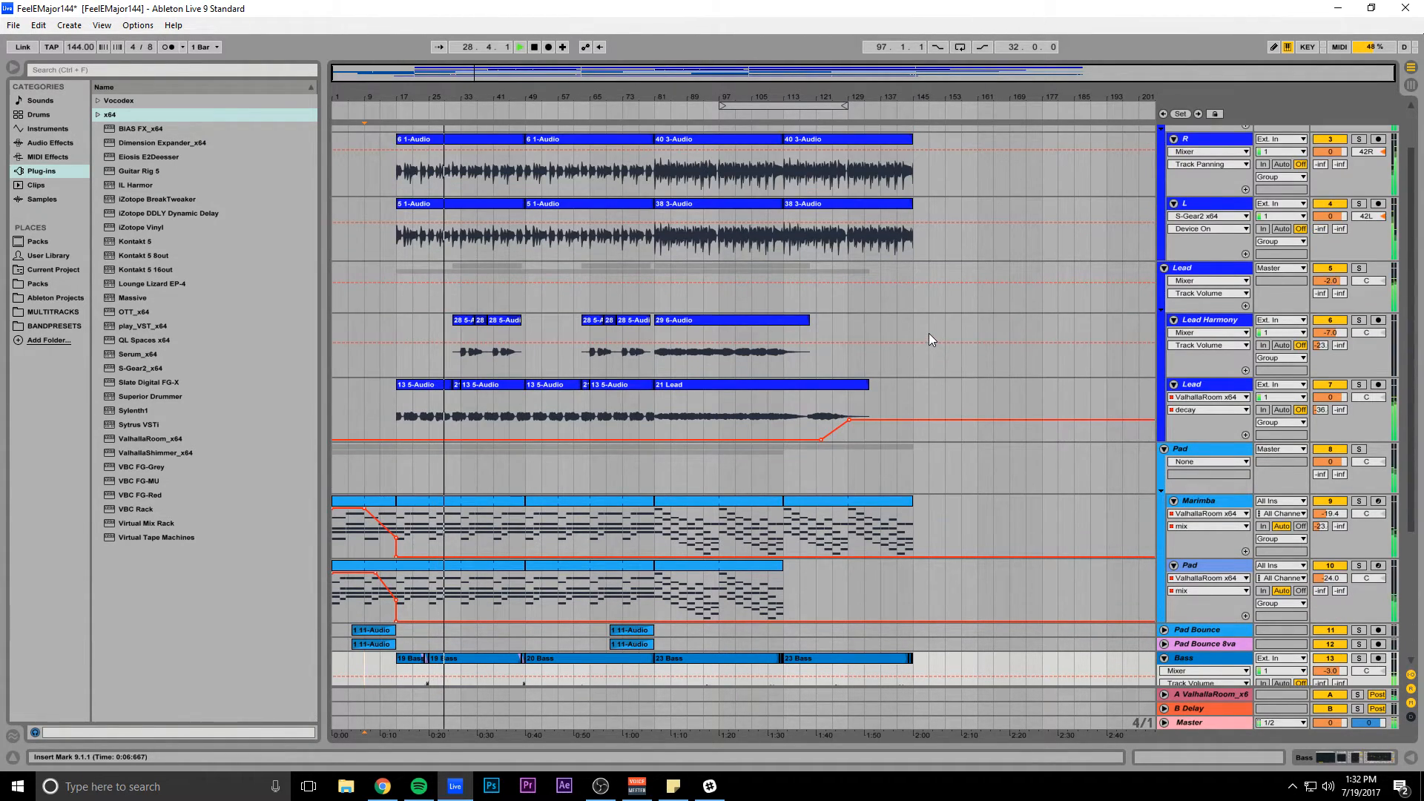
pyautogui.scroll(1, 917, 329)
pyautogui.scroll(2, 913, 332)
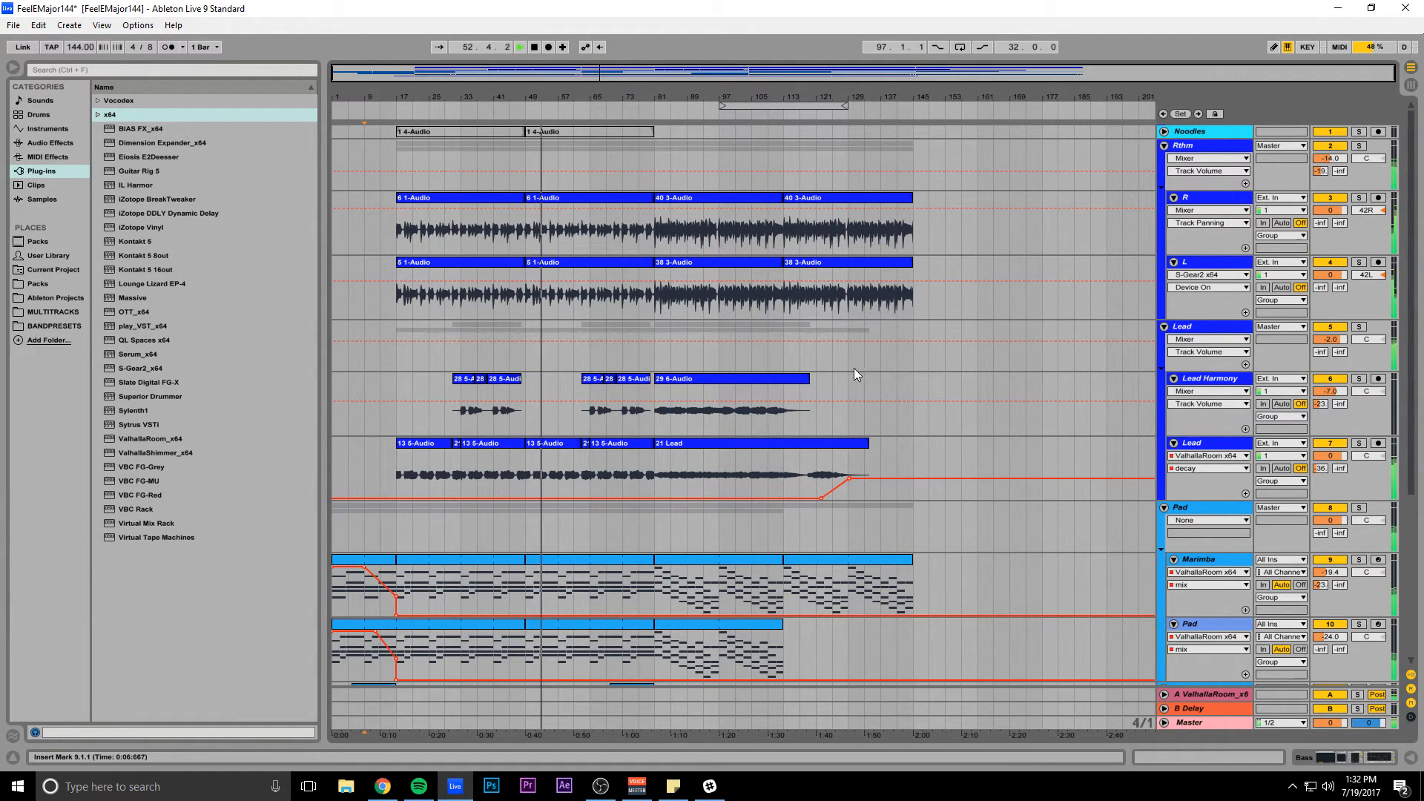
pyautogui.scroll(-1, 849, 369)
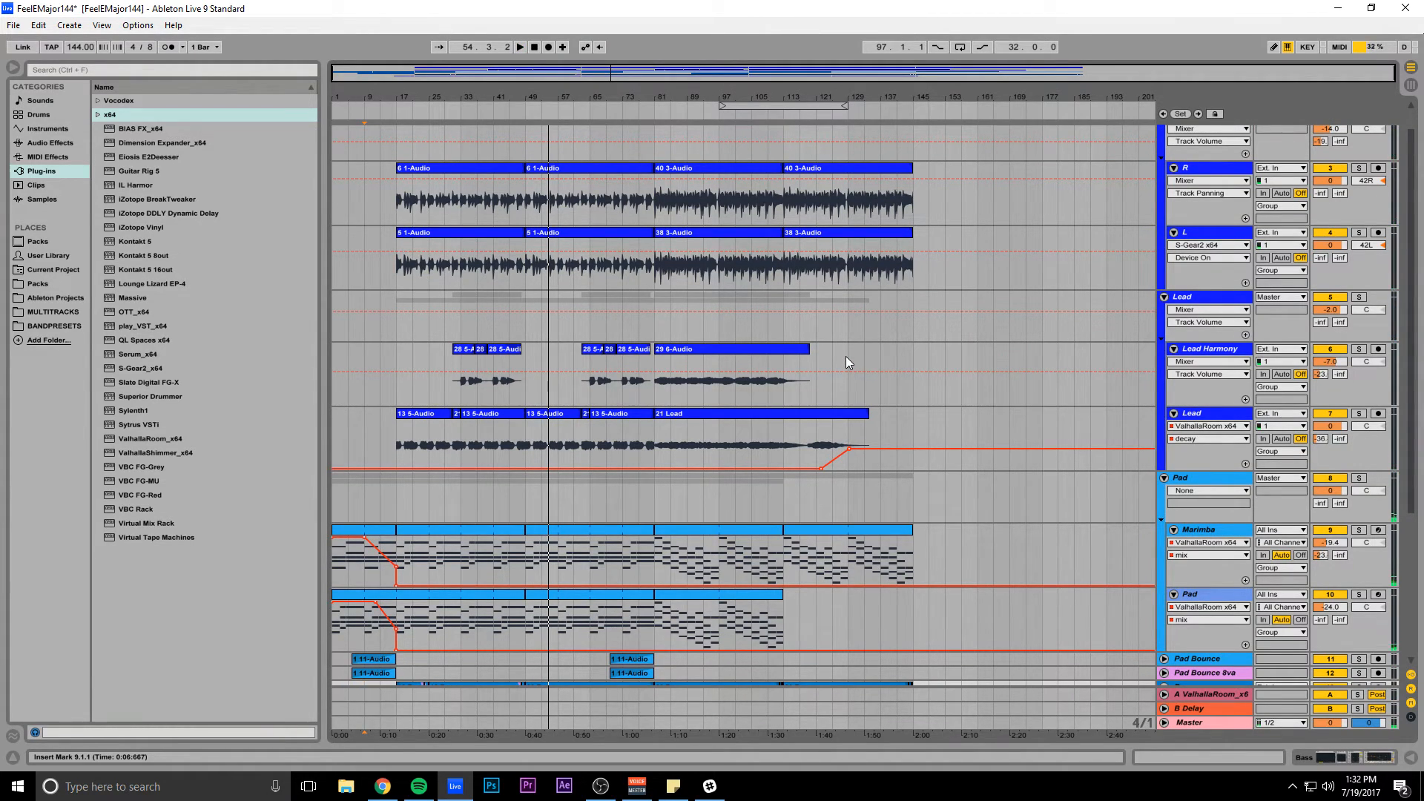
pyautogui.scroll(1, 805, 308)
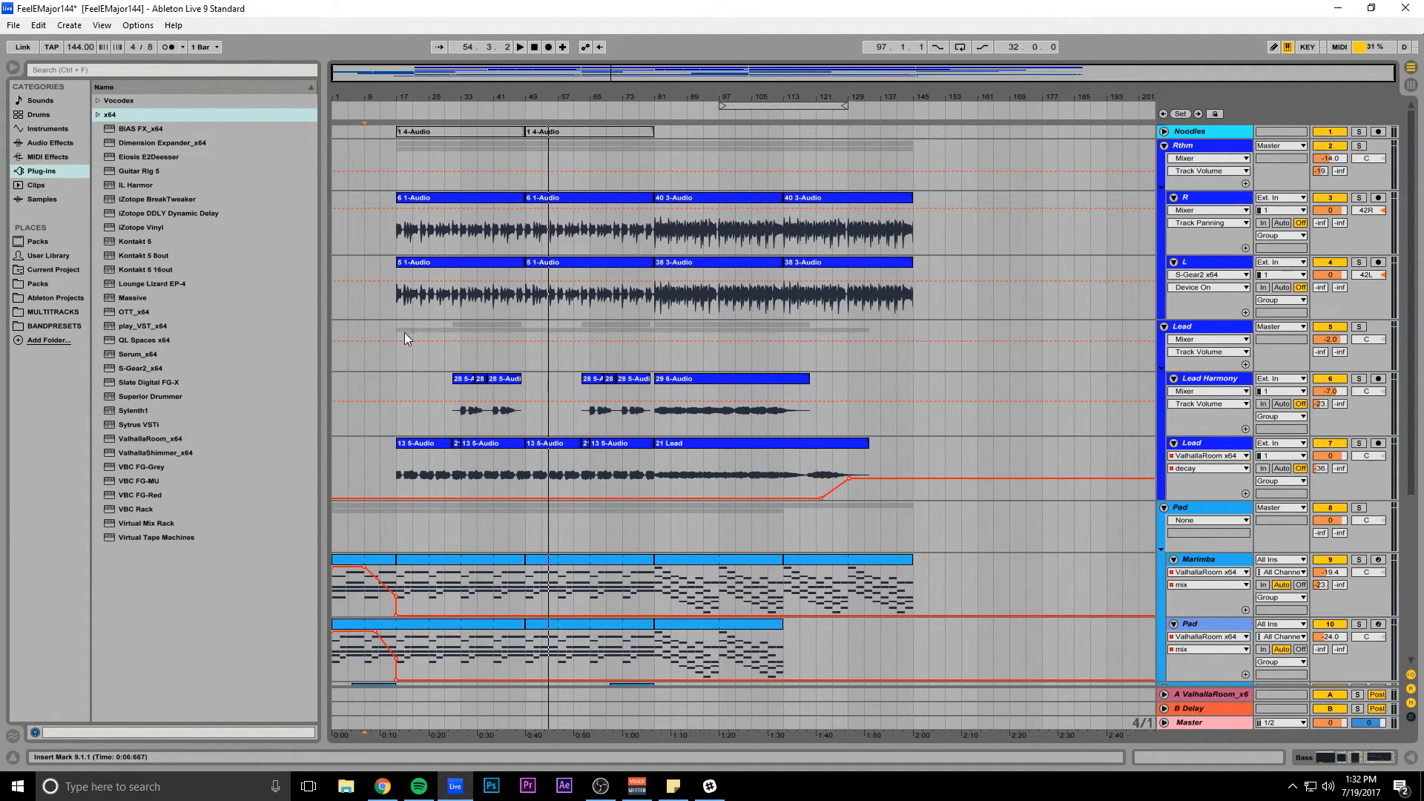
pyautogui.click(336, 361)
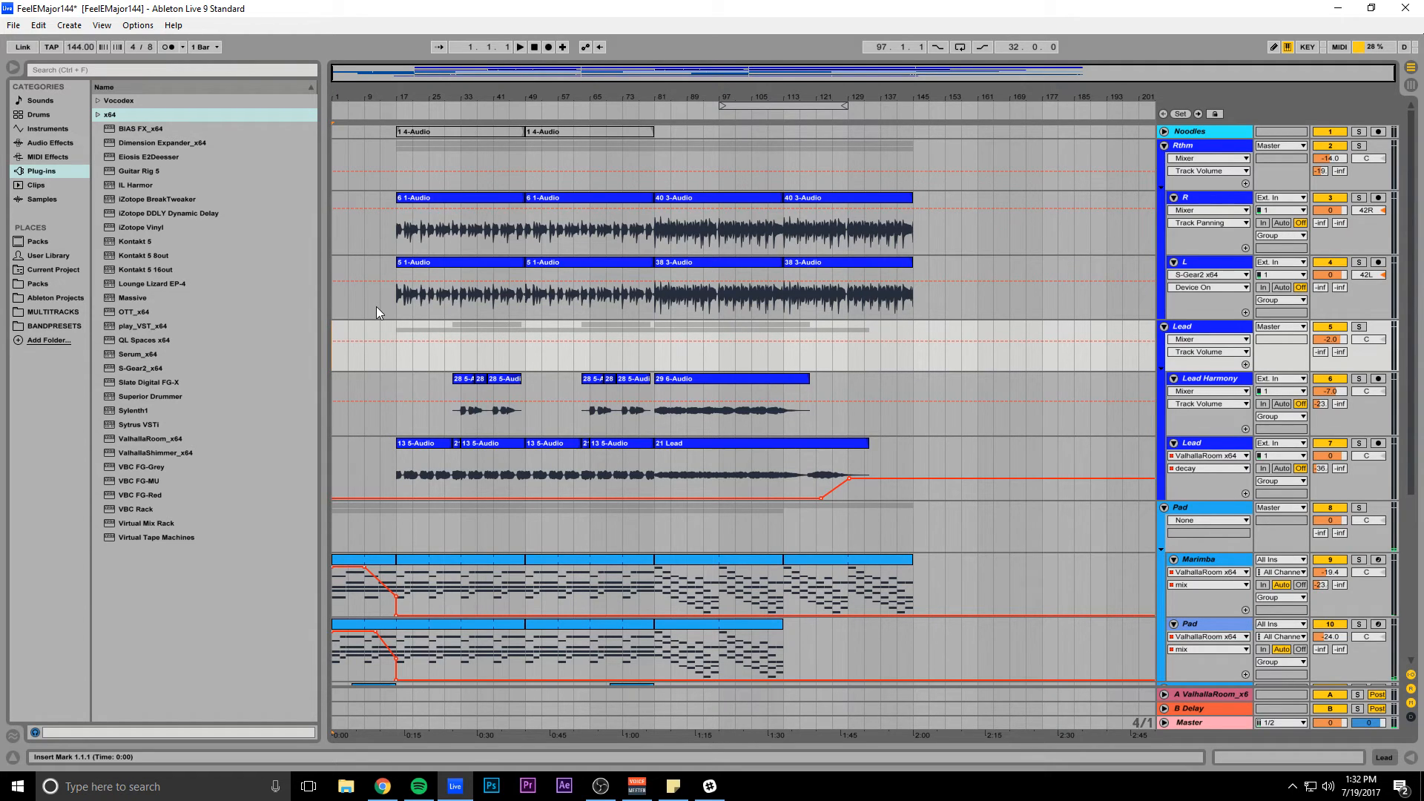
pyautogui.scroll(-4, 374, 319)
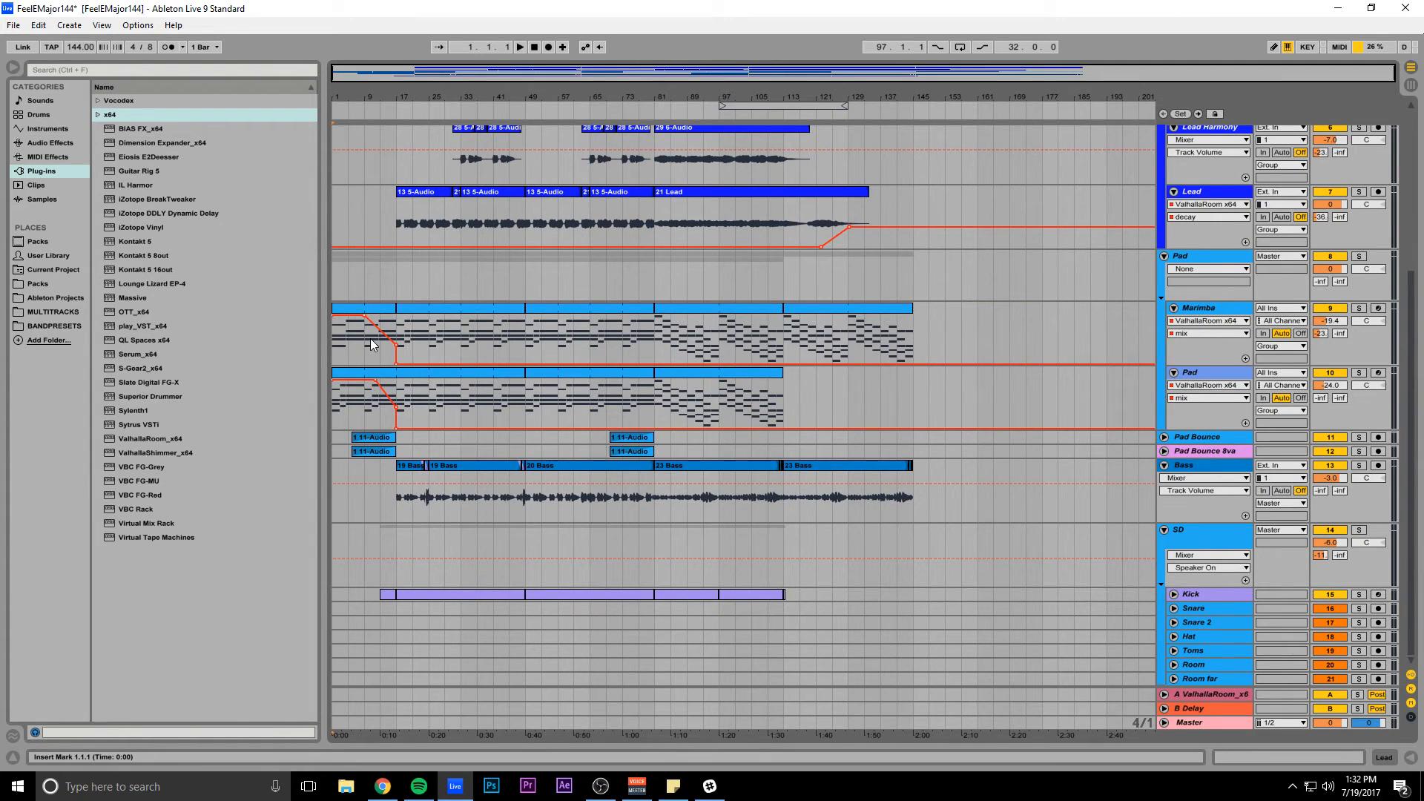
pyautogui.scroll(4, 371, 339)
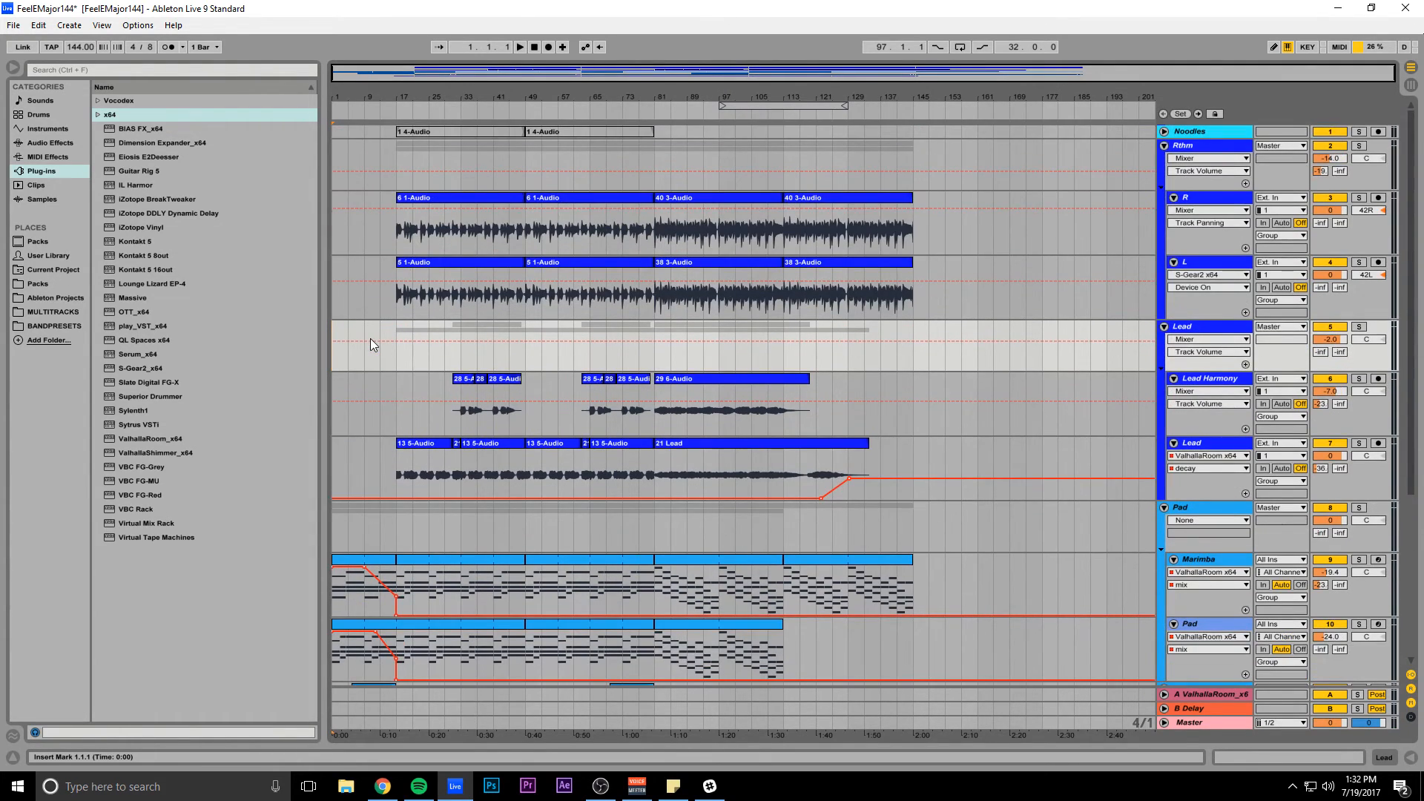
pyautogui.click(1041, 364)
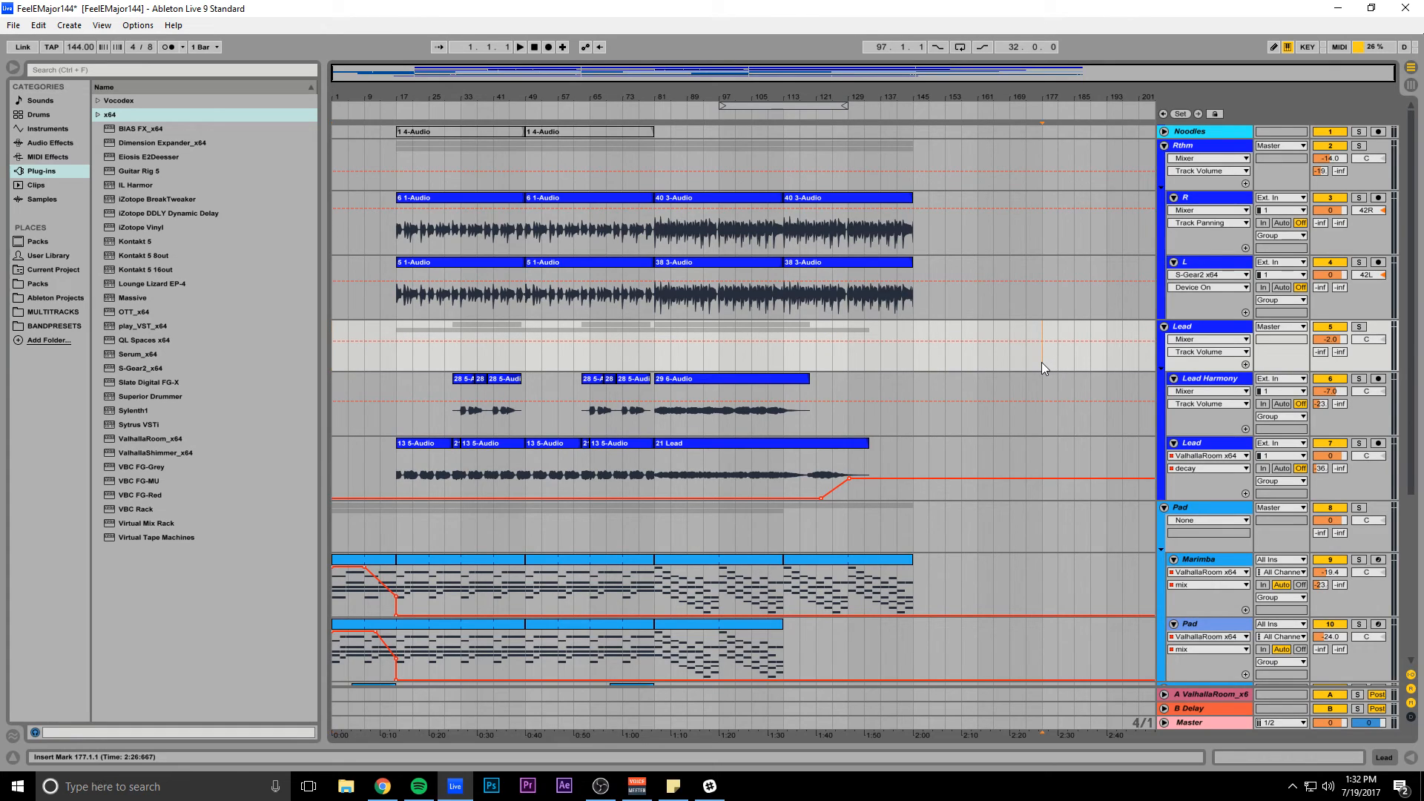